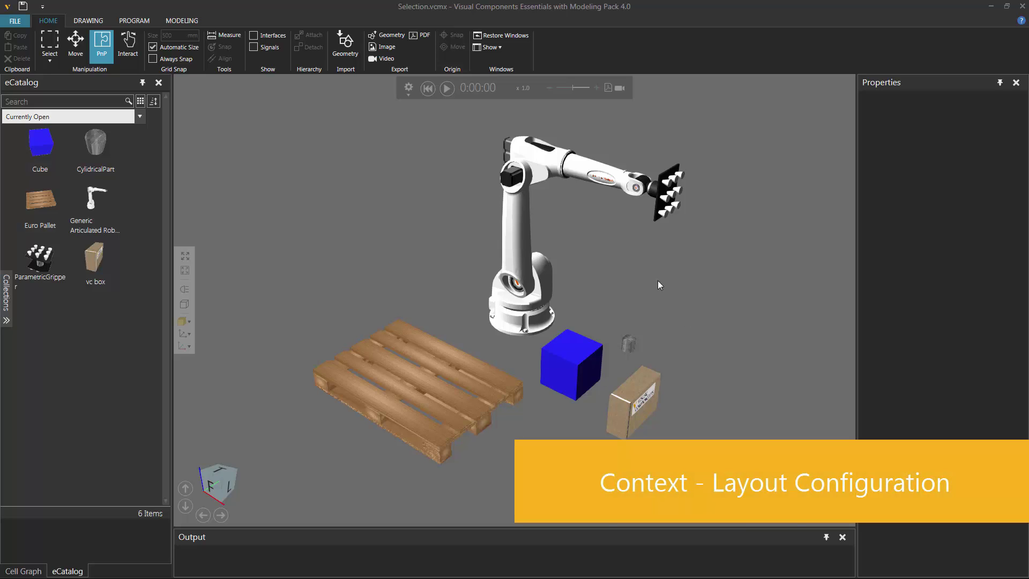
- Look through the drawing, program and modeling contexts, return to the layout configuration context and clear the selection
left_click(101, 21)
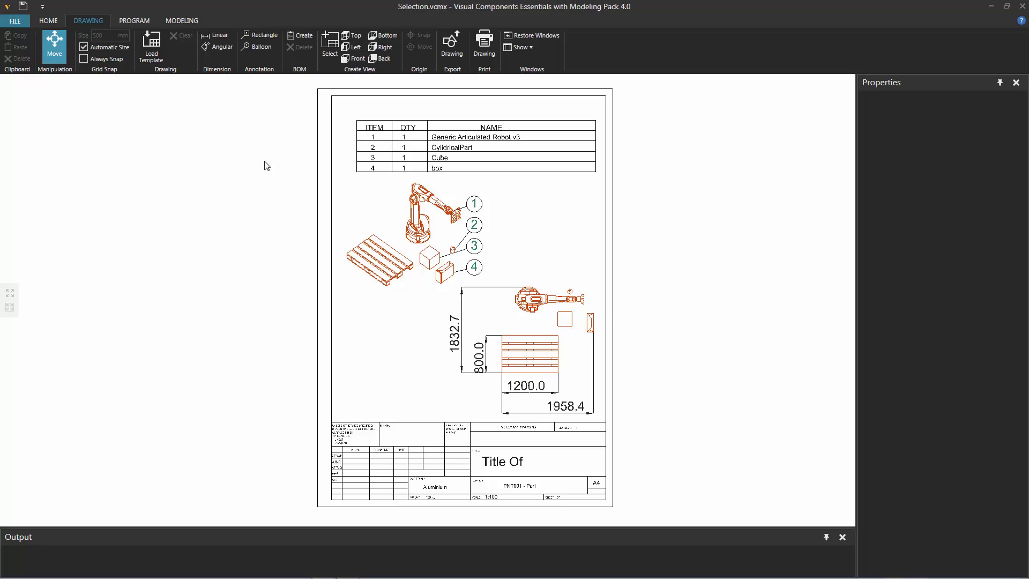
left_click(141, 20)
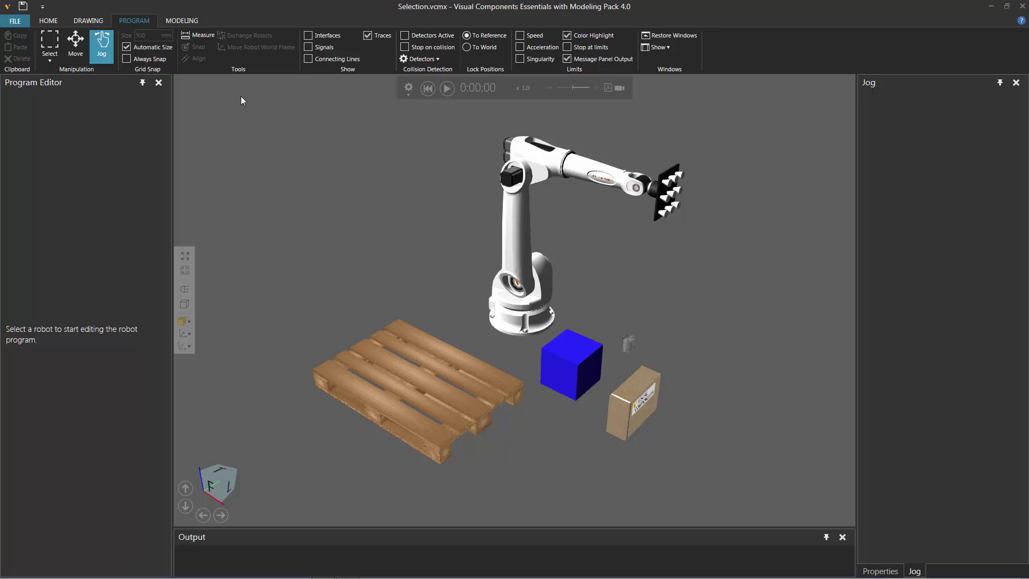
left_click(194, 21)
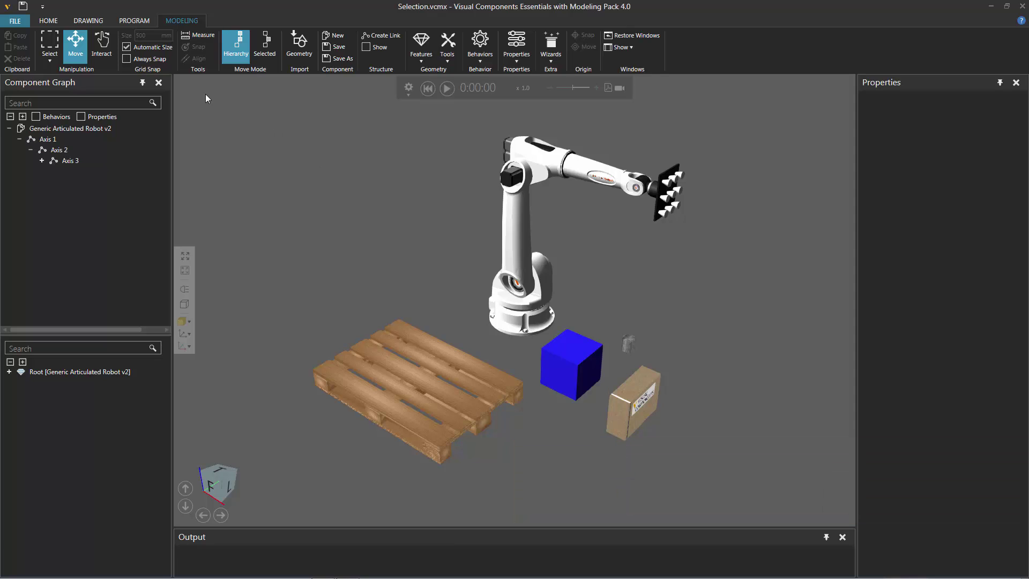
left_click(48, 21)
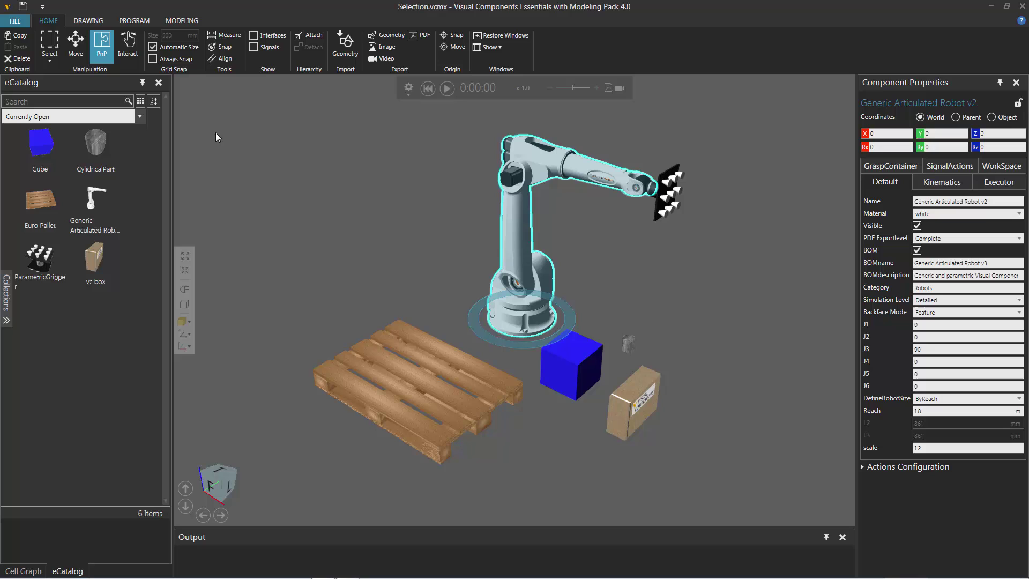
left_click(386, 217)
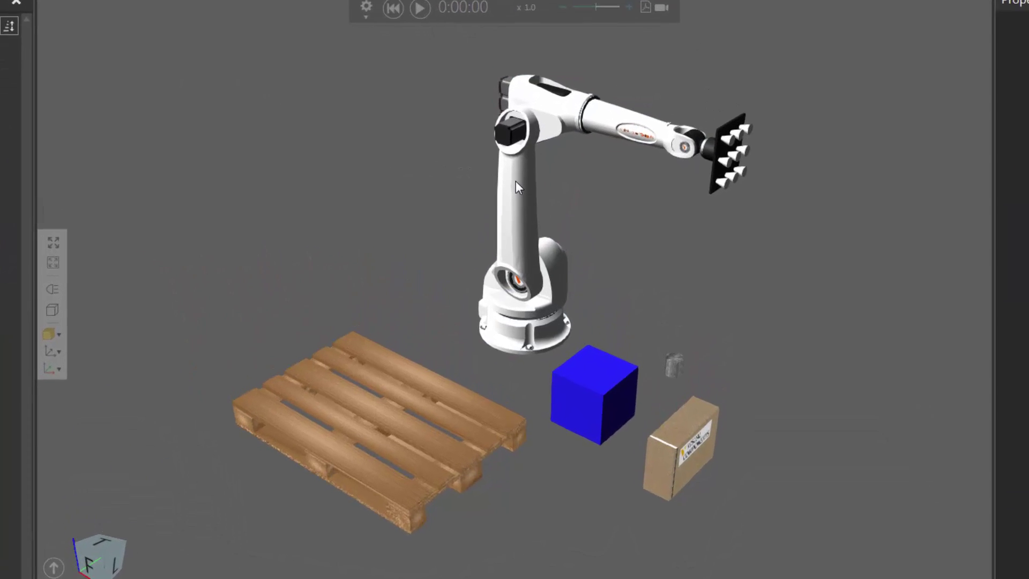
- Select the robot and add the blue cube and the cardboard box to the selection
left_click(516, 174)
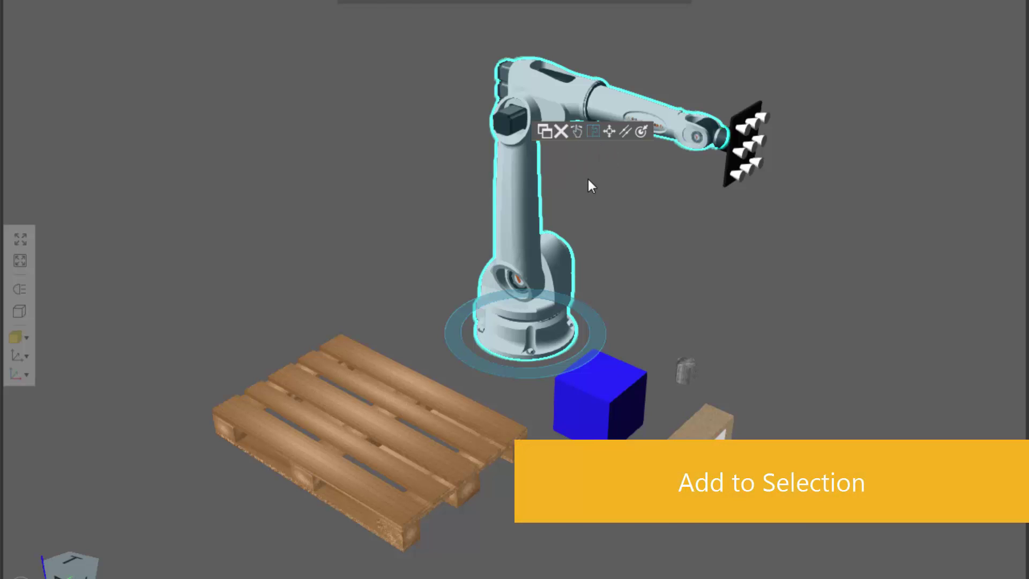
left_click(620, 377, "ctrl")
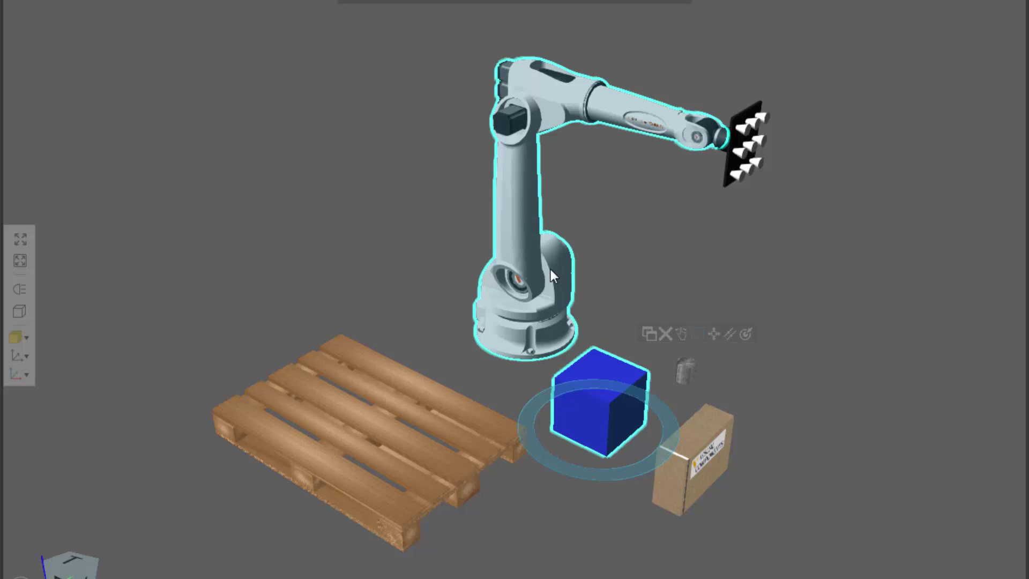
left_click(728, 426, "ctrl")
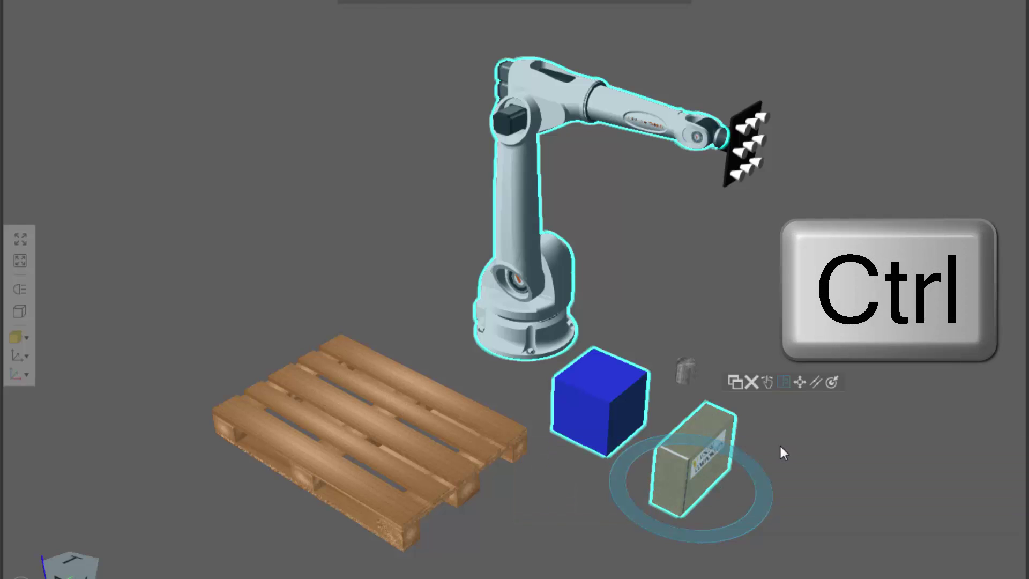
- Remove the cardboard box and the blue cube from the selection, keeping only the robot selected
left_click(706, 430, "ctrl")
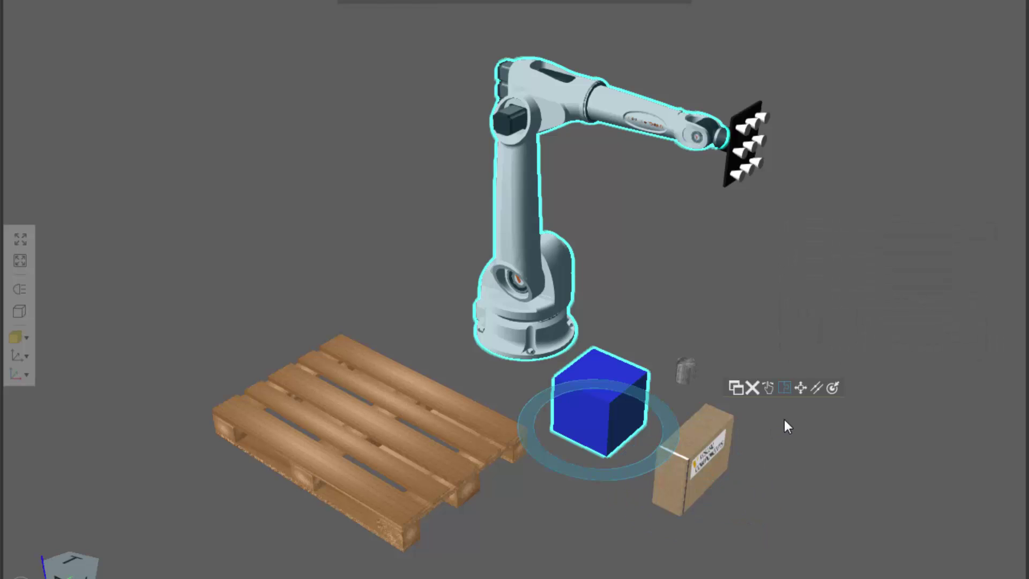
left_click(623, 370, "ctrl")
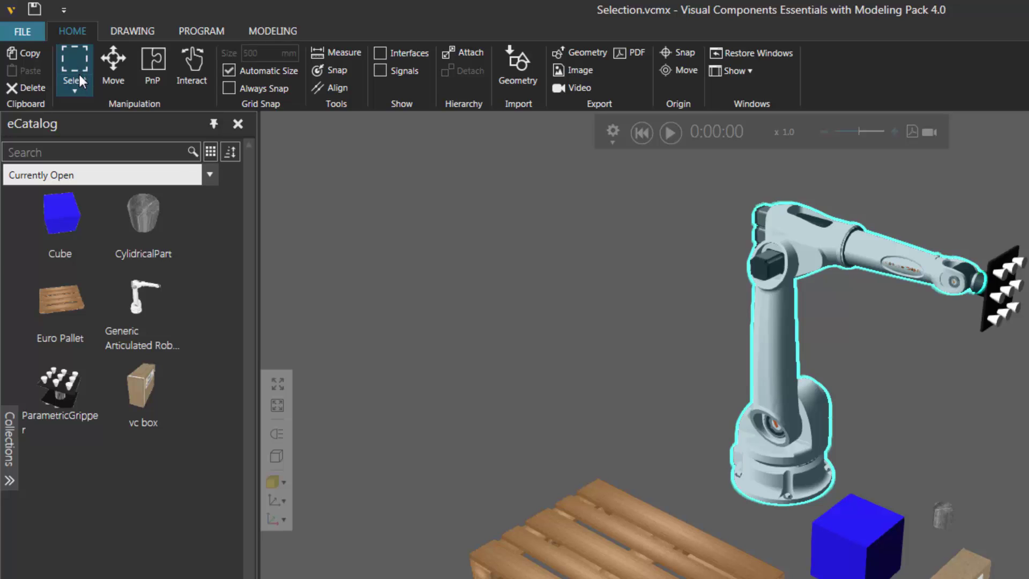
- Activate rectangular selection and deselect the robot, once with a rectangle over empty space and once by picking empty space
left_click(75, 89)
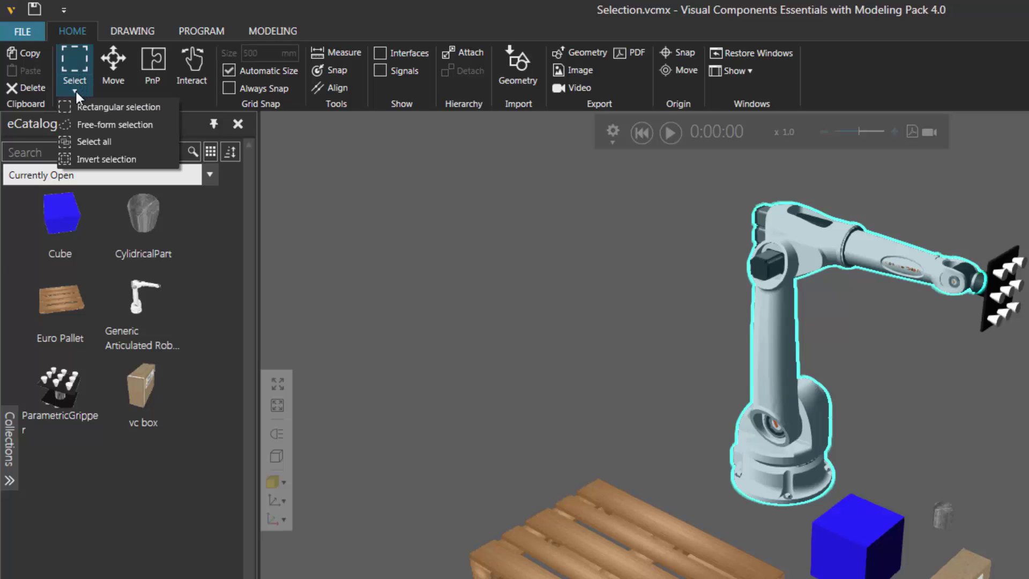
left_click(168, 107)
left_click_drag(491, 266, 658, 374)
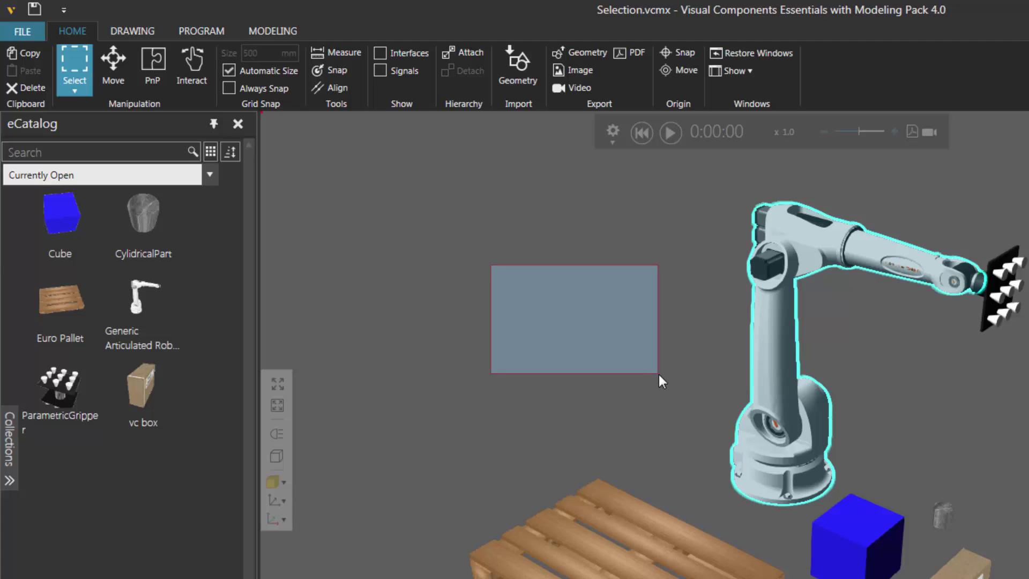
left_click_drag(659, 374, 658, 374)
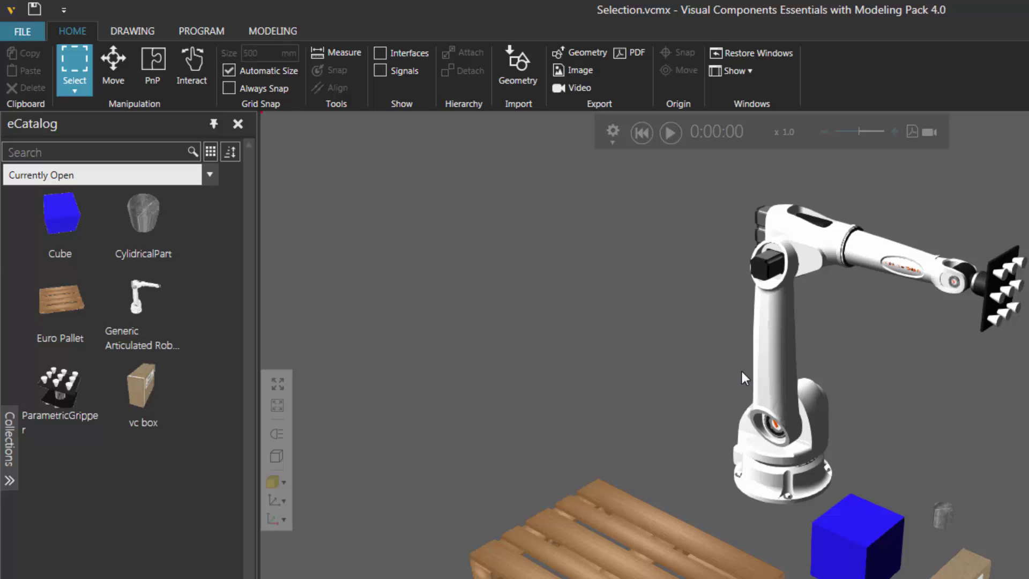
left_click(757, 360)
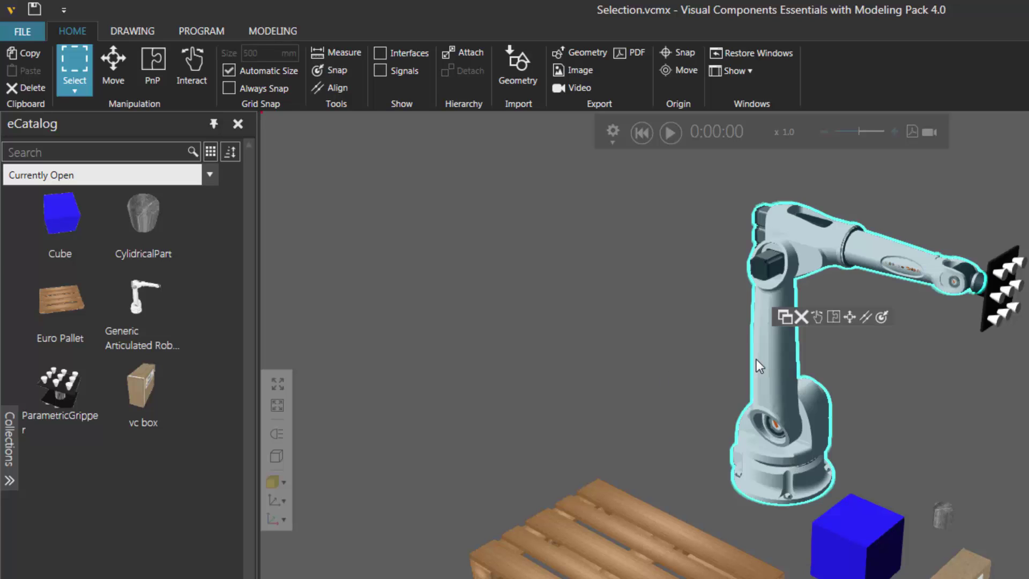
left_click(675, 356)
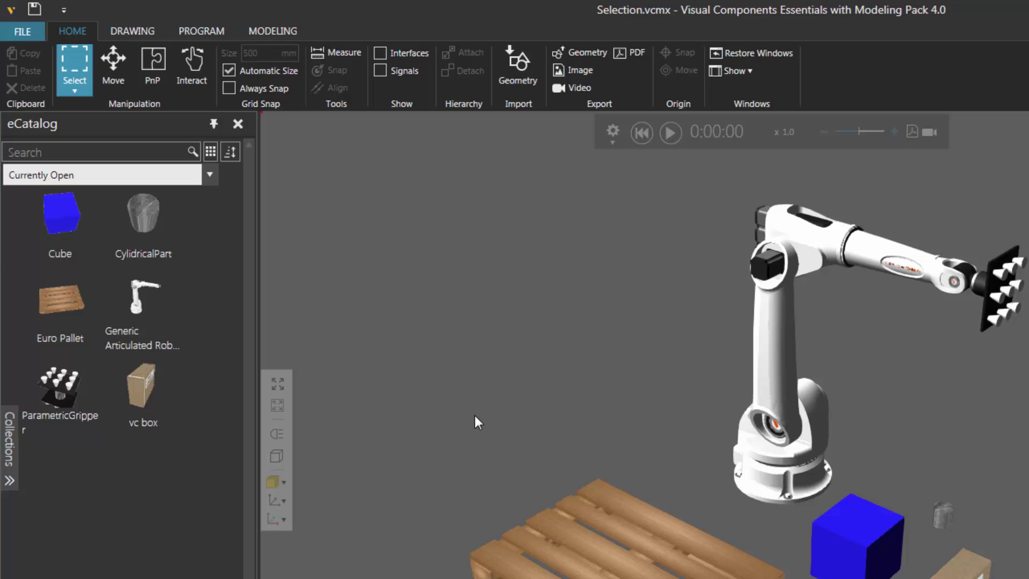
- Select the Euro pallet by drawing a selection rectangle over part of it
left_click_drag(423, 468, 695, 578)
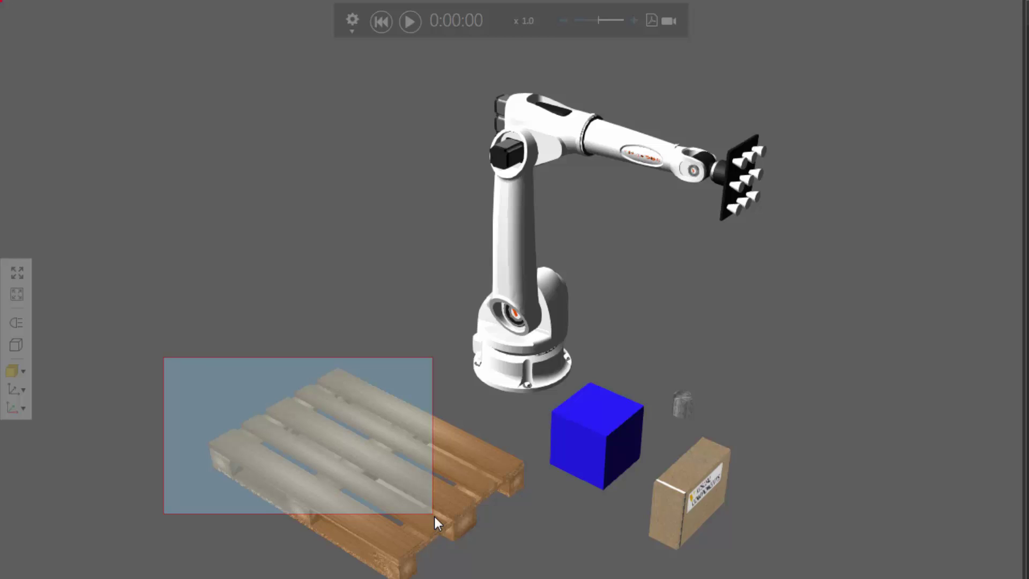
left_click_drag(434, 516, 433, 519)
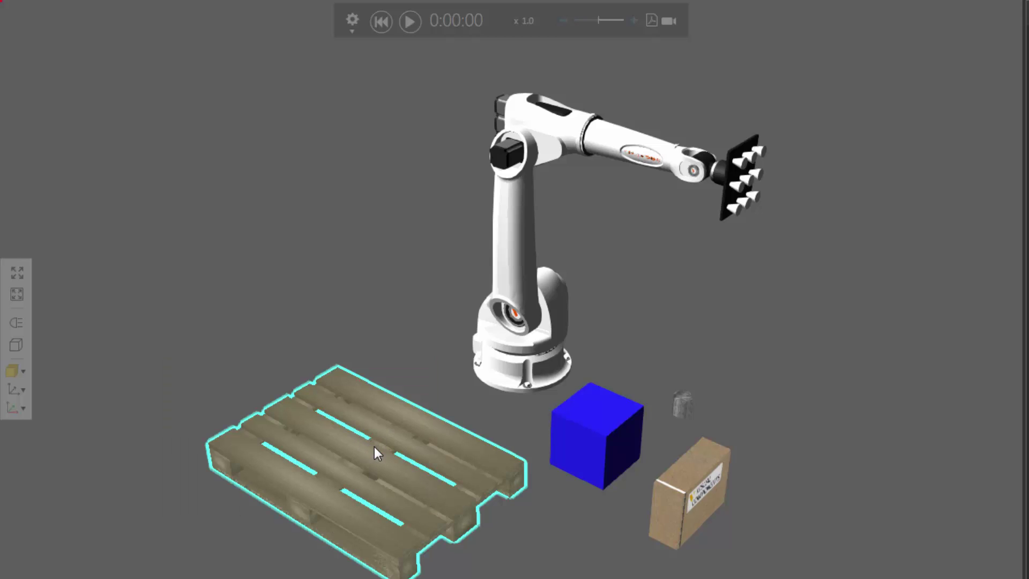
- Select the small cylinder, blue cube and cardboard box with one selection rectangle, leaving the robot out
right_click_drag(391, 353, 425, 347)
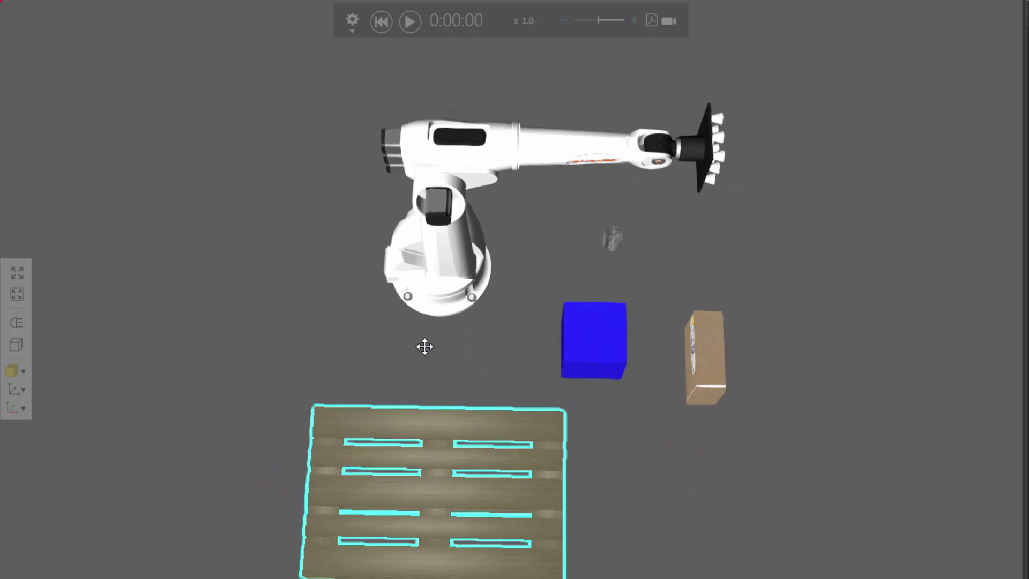
left_click_drag(544, 216, 756, 401)
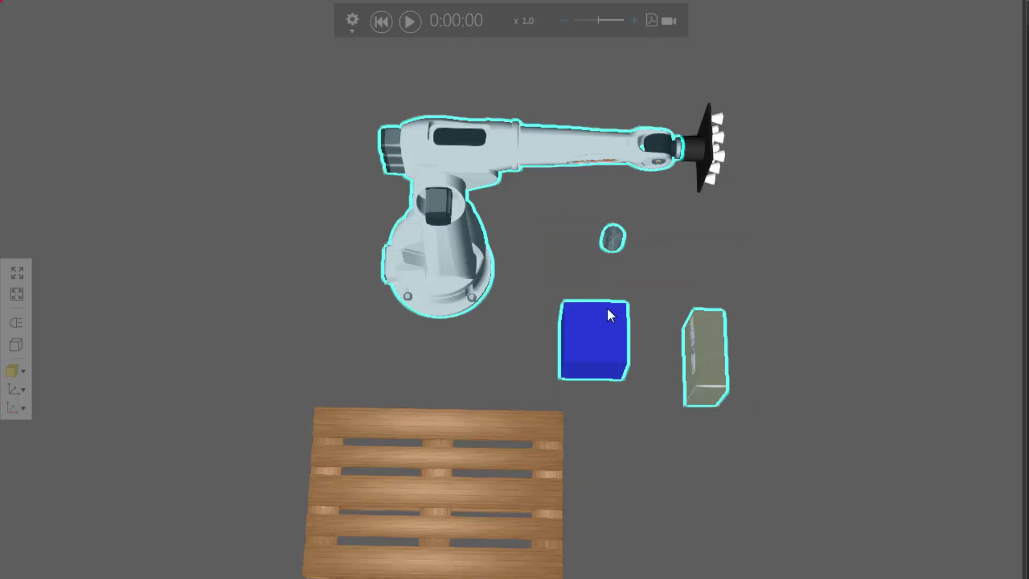
left_click_drag(556, 222, 757, 389)
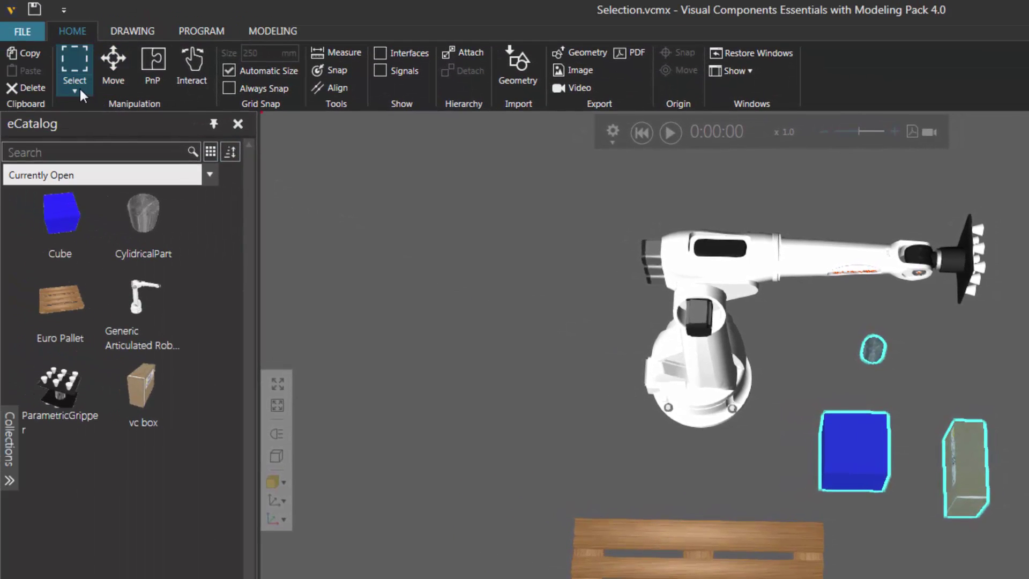
- Switch to free-form selection and draw a loop in the empty area beside the robot base to clear the selection
left_click(75, 90)
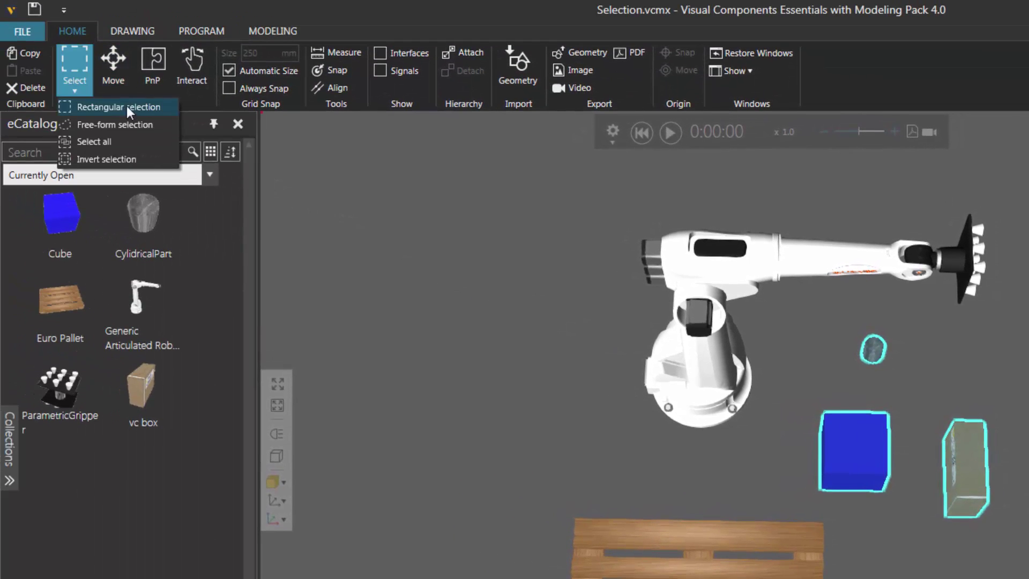
left_click(161, 125)
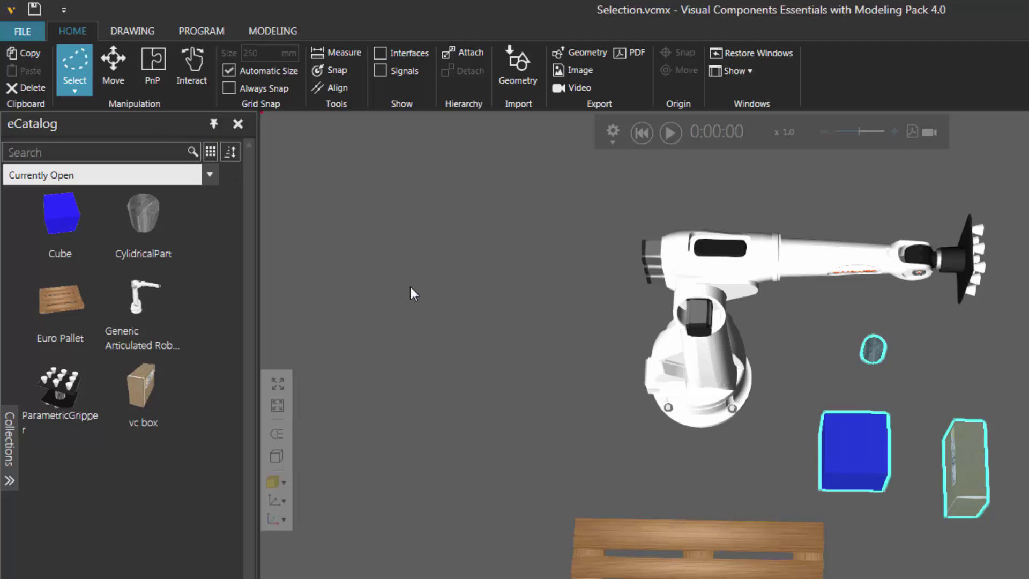
left_click(626, 442)
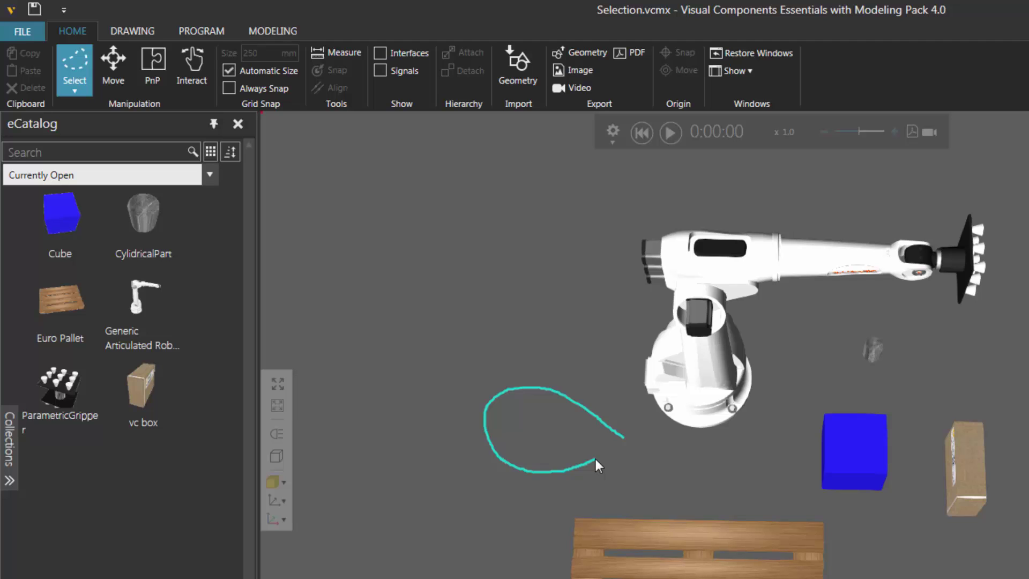
left_click_drag(596, 459, 595, 458)
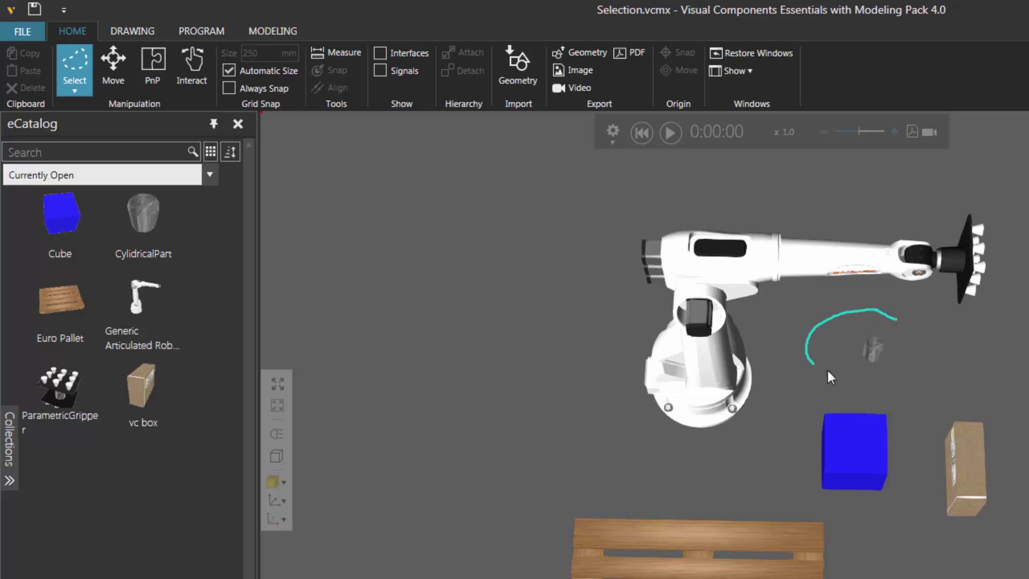
- Draw a free-form selection loop around the small cylinder and another one around the cardboard box
left_click_drag(931, 377, 931, 377)
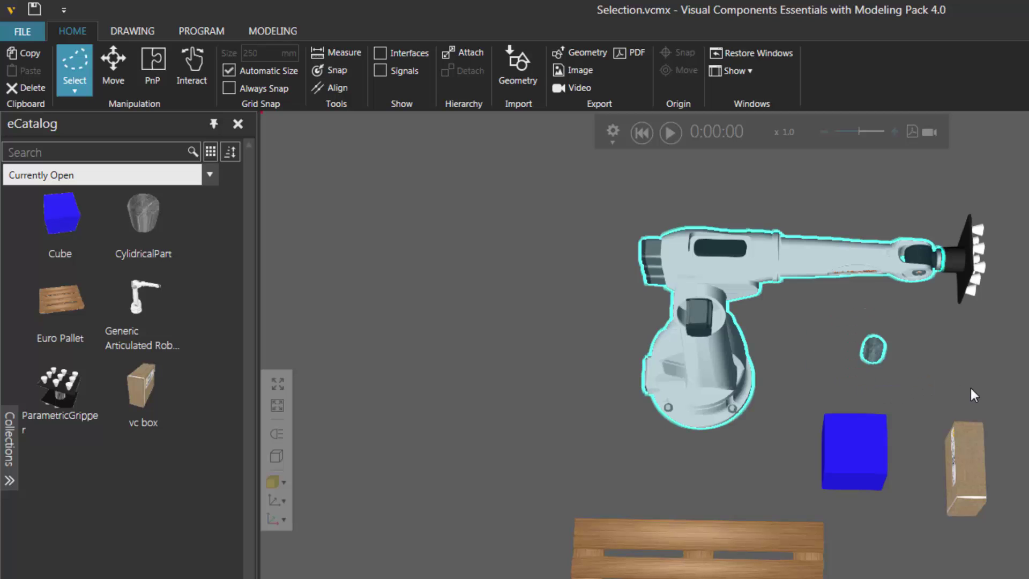
left_click(964, 400)
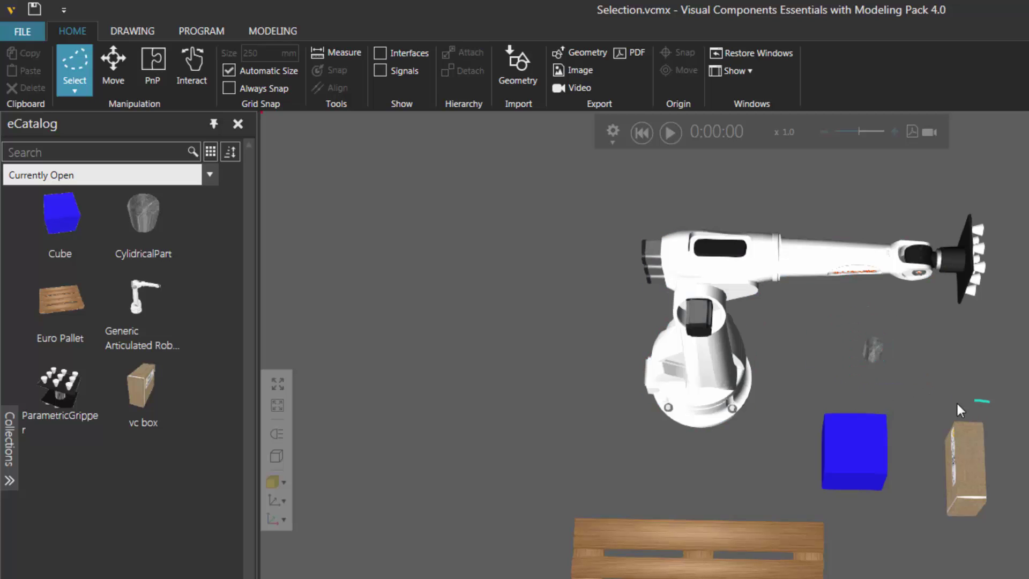
mouse_move(957, 405)
left_mouse_down()
mouse_move(957, 535)
mouse_move(1018, 472)
mouse_move(986, 407)
left_mouse_up()
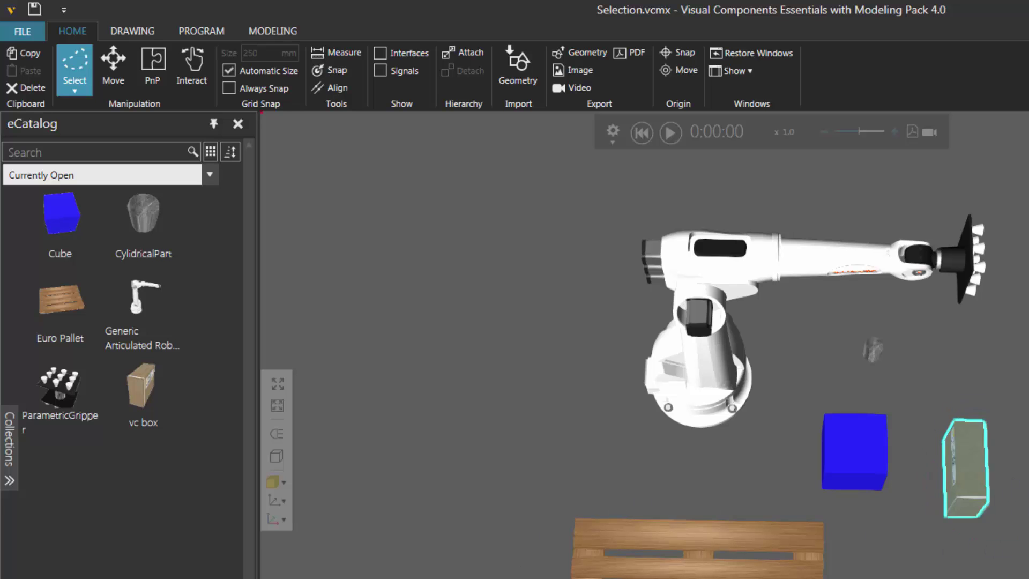
- Select only the small cylinder with a free-form loop that does not touch the robot
right_click_drag(703, 429, 702, 460)
mouse_move(701, 425)
right_mouse_down()
mouse_move(584, 395)
mouse_move(597, 532)
mouse_move(779, 477)
right_mouse_up()
mouse_move(768, 448)
left_mouse_down()
mouse_move(750, 461)
mouse_move(796, 474)
mouse_move(787, 466)
left_mouse_up()
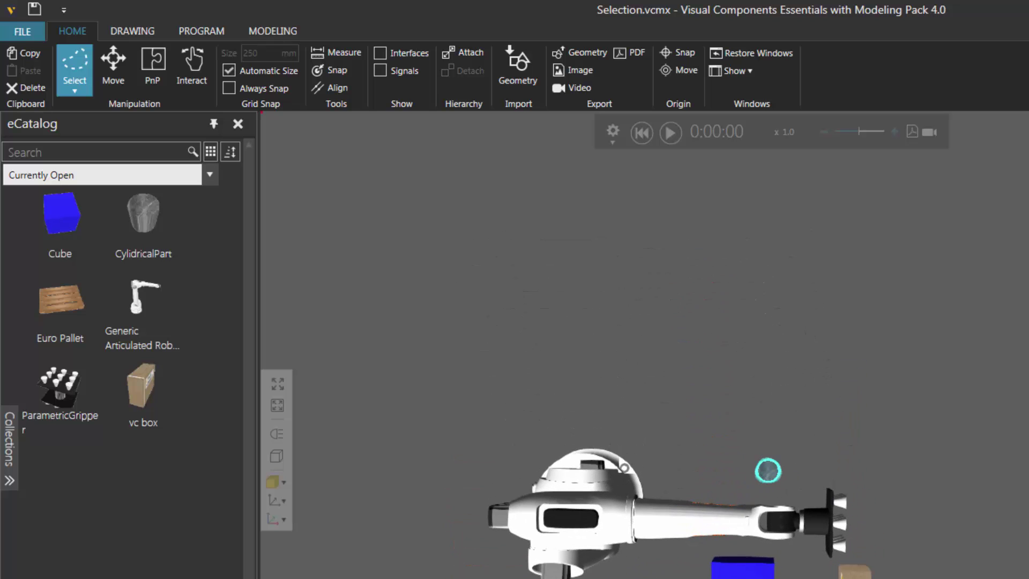
- Select all components in the layout and invert that selection
right_click_drag(850, 465, 531, 448)
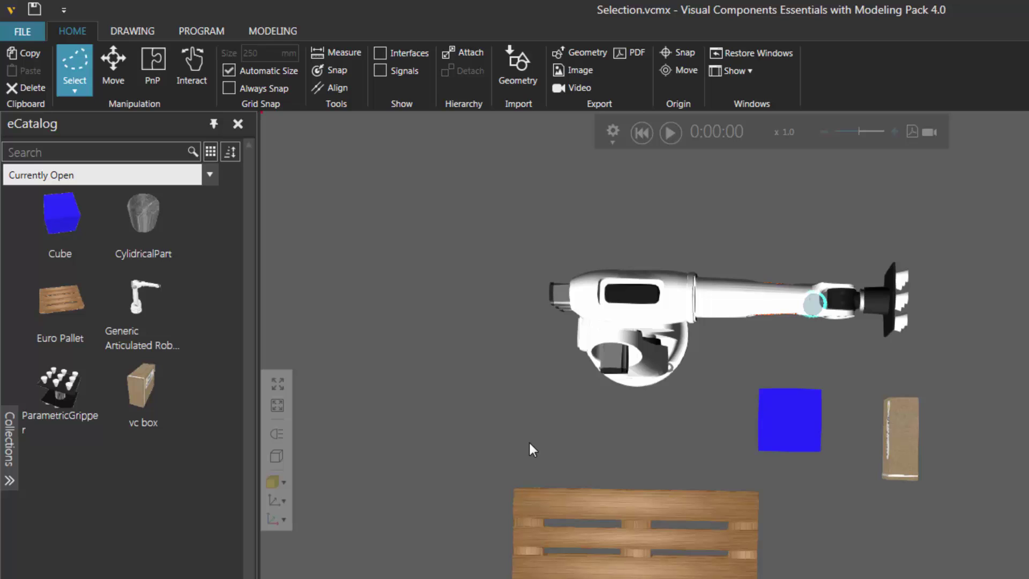
key("ctrl+a")
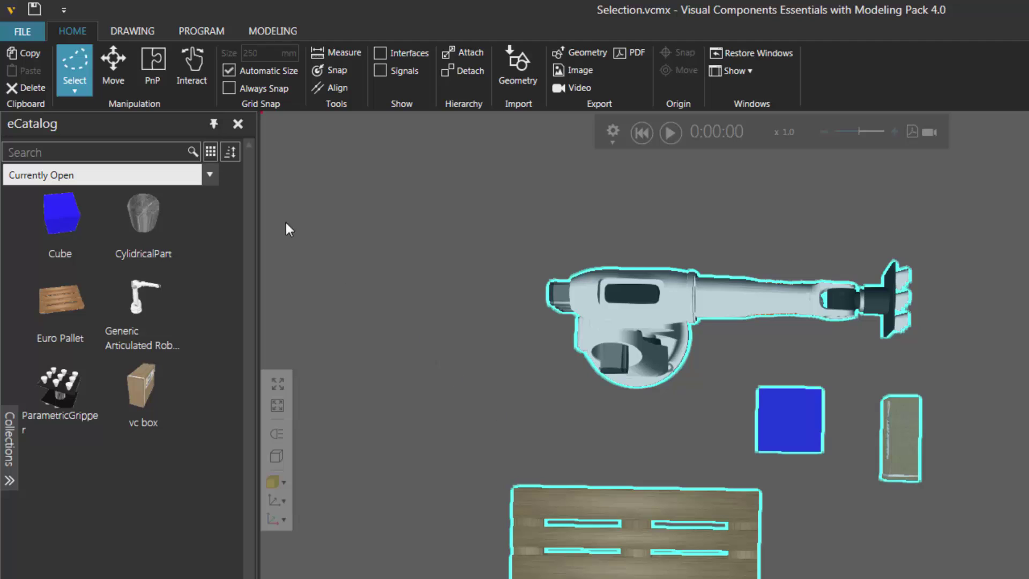
left_click(74, 91)
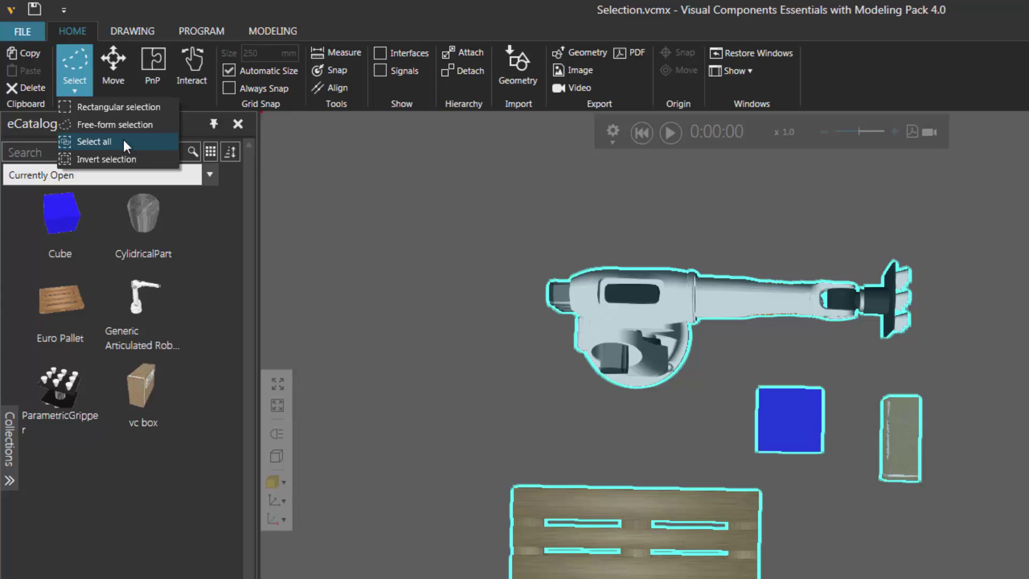
left_click(150, 159)
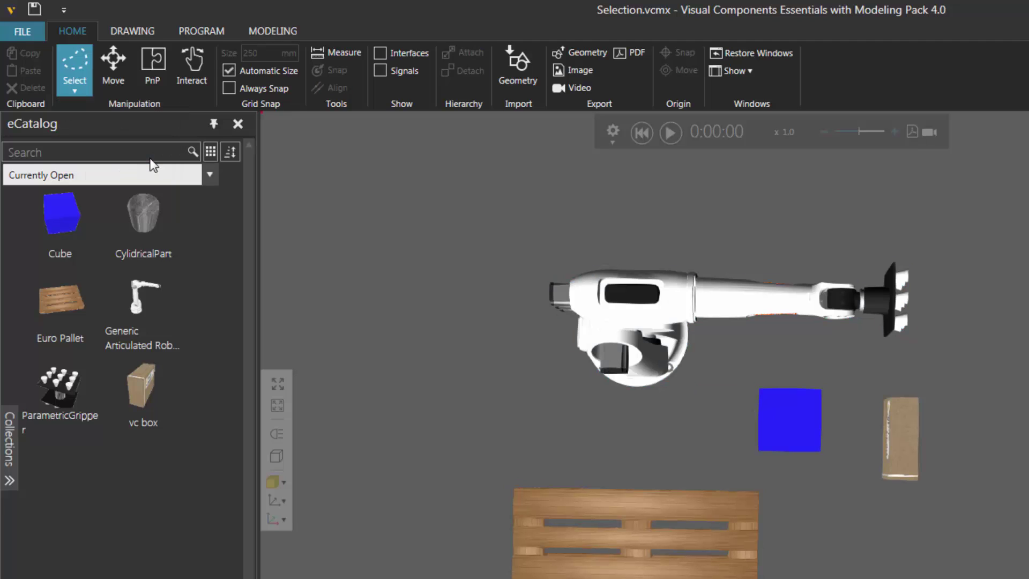
- Select the Euro pallet and invert the selection to pick every other component instead
left_click(574, 501)
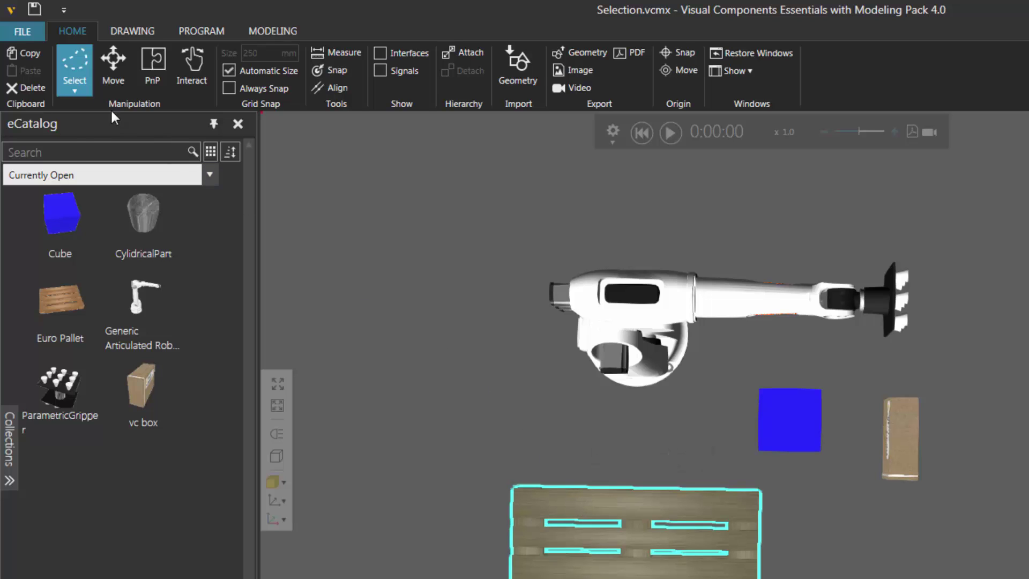
left_click(75, 90)
left_click(155, 160)
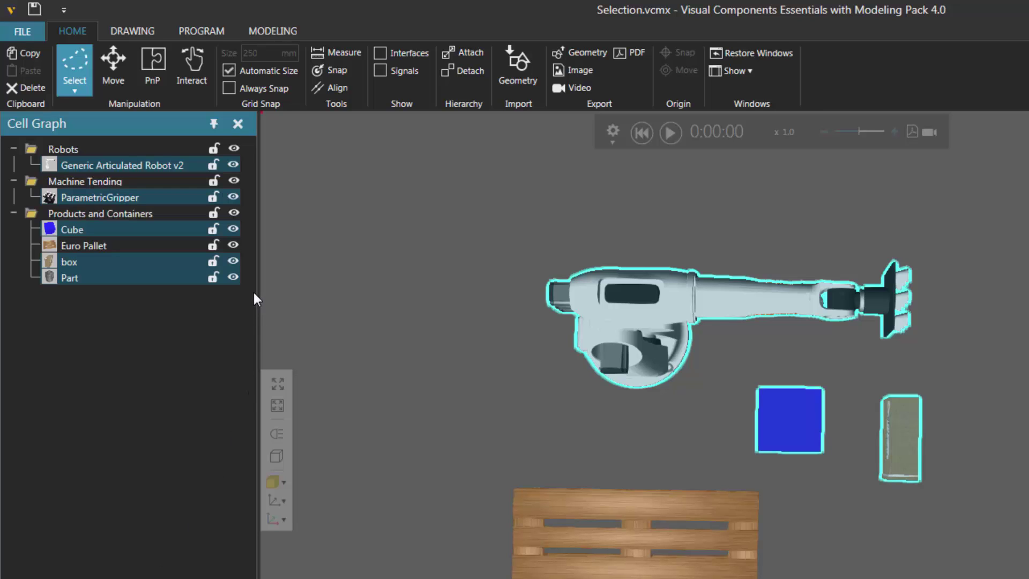
- Select all components of the Products and Containers category in the Cell Graph
left_click(179, 213)
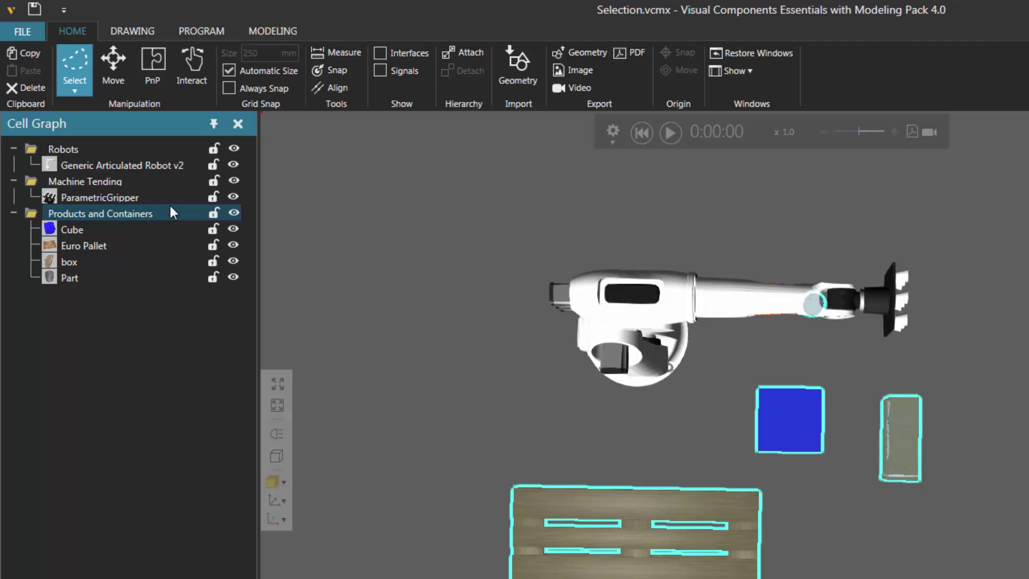
- In the Cell Graph, select the Cube and Euro Pallet together and drop the Cube so only the pallet stays selected
left_click(165, 230)
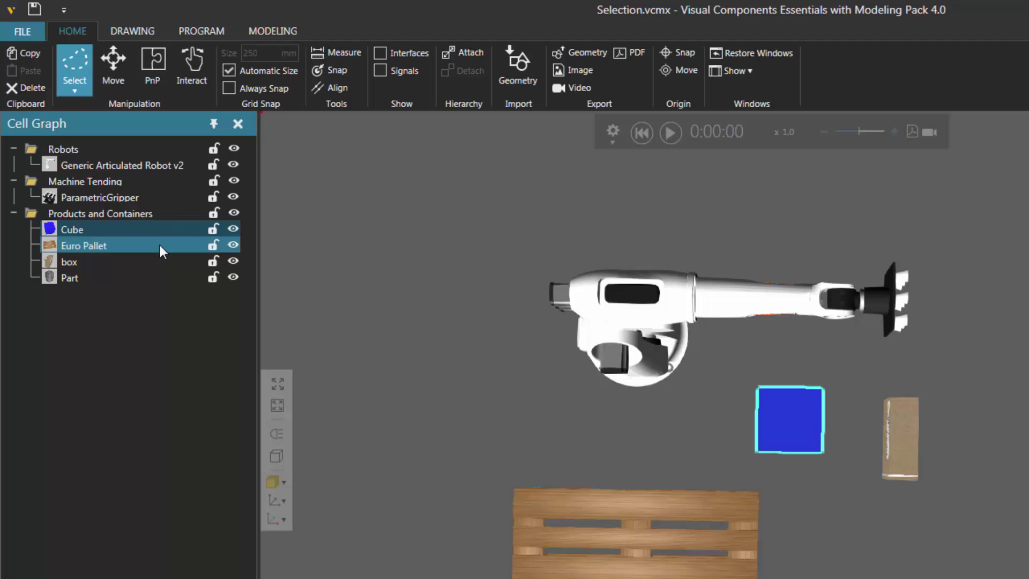
left_click(157, 245, "ctrl")
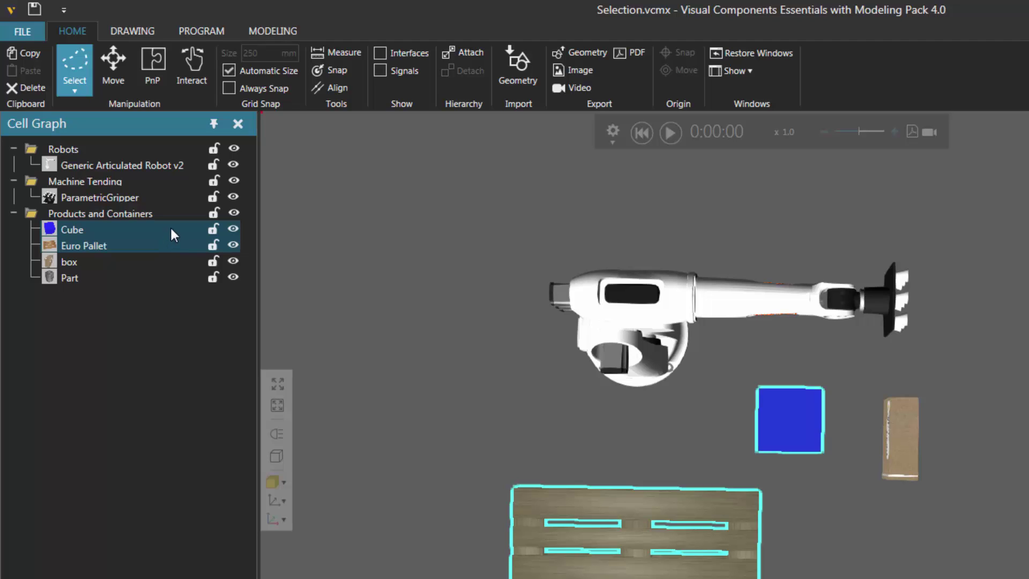
left_click(170, 227, "ctrl")
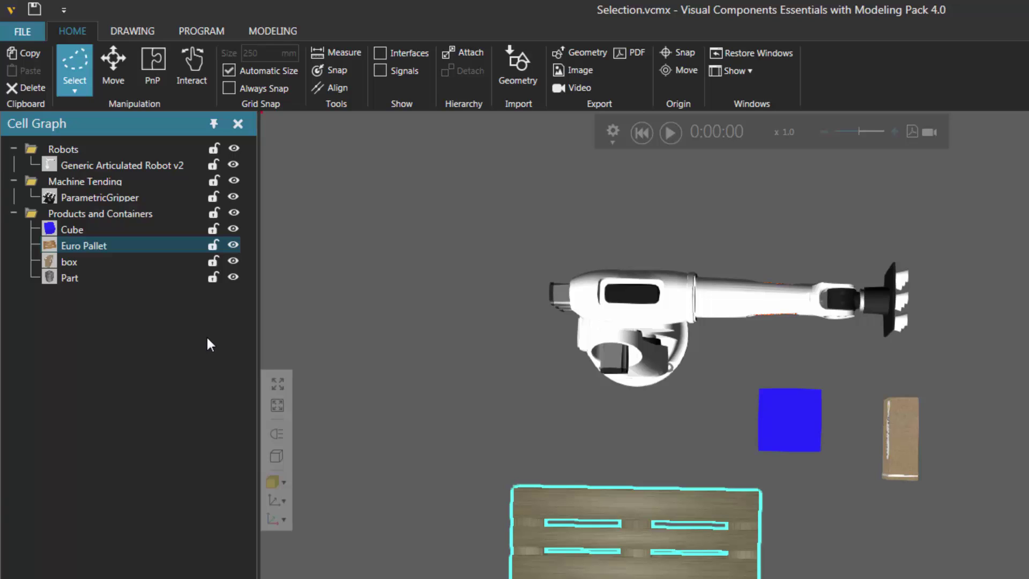
left_click(167, 277, "ctrl")
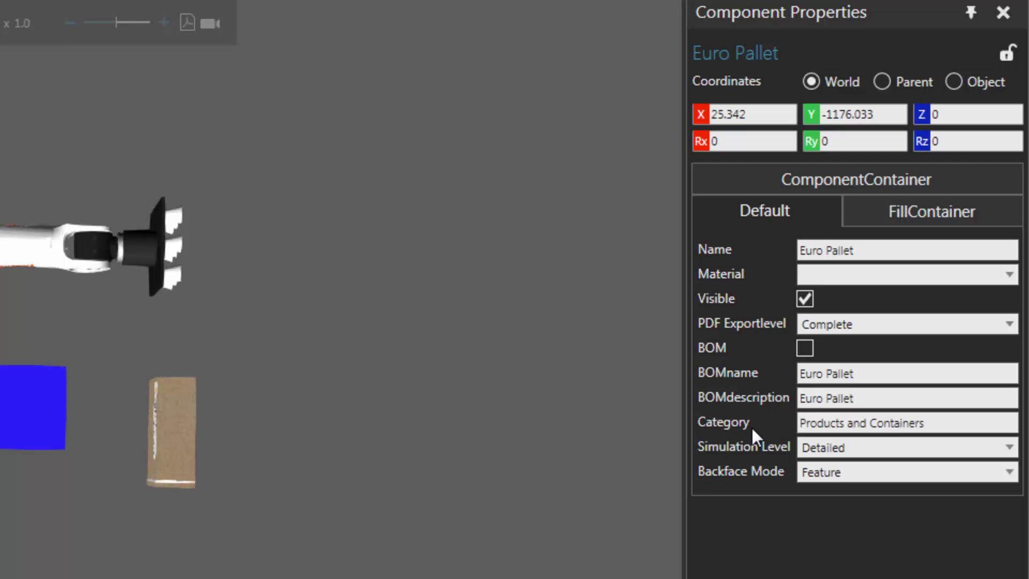
- Set the Euro Pallet's category to Example and select that new category in the Cell Graph
left_click(958, 424)
left_click_drag(924, 423, 770, 421)
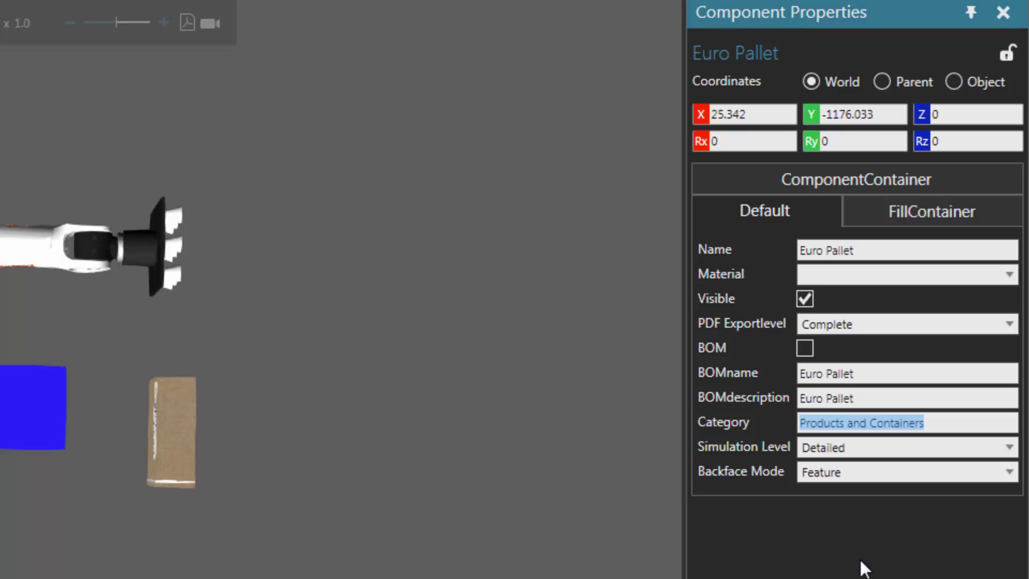
type("Example")
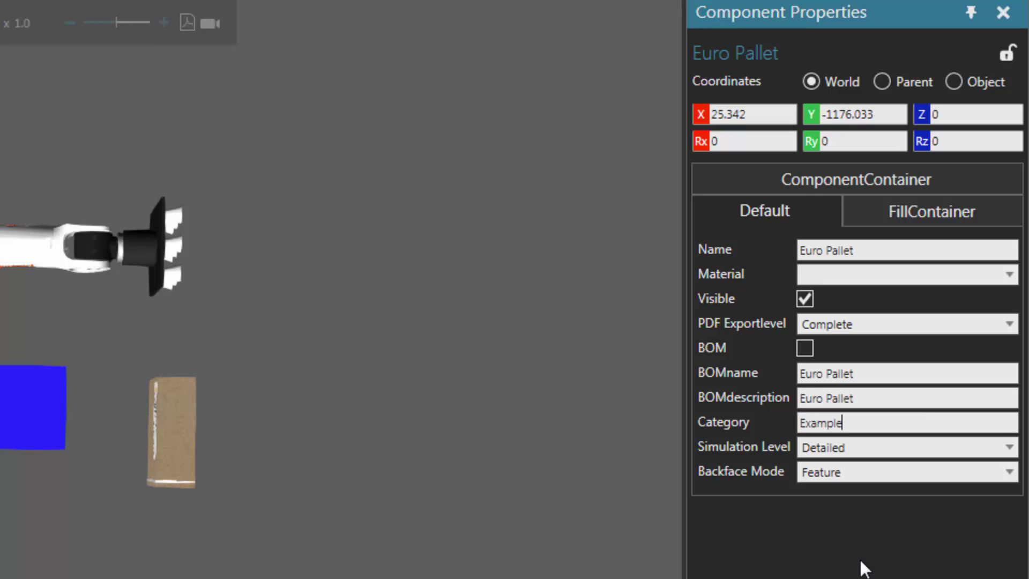
key("Return")
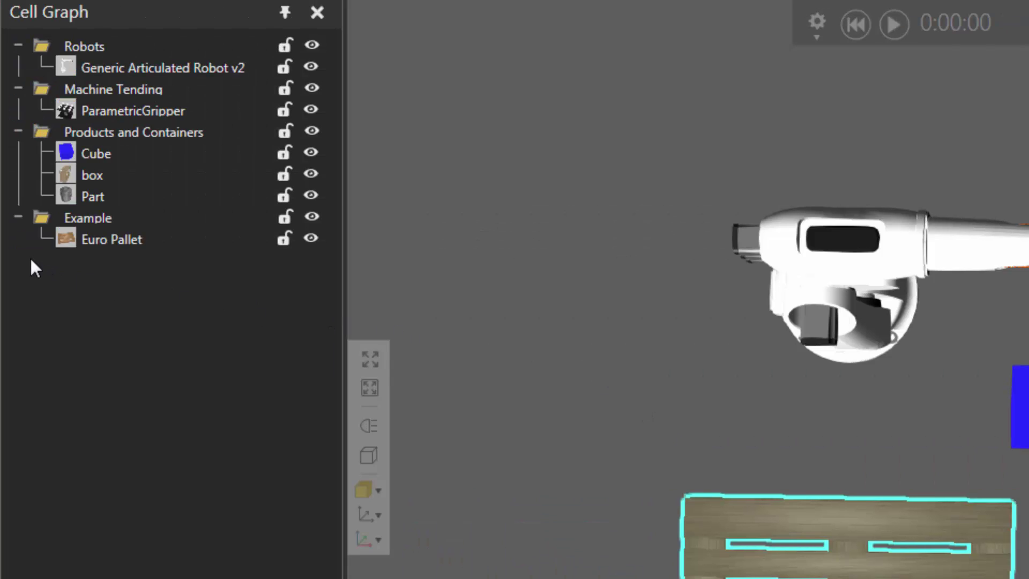
left_click(132, 216)
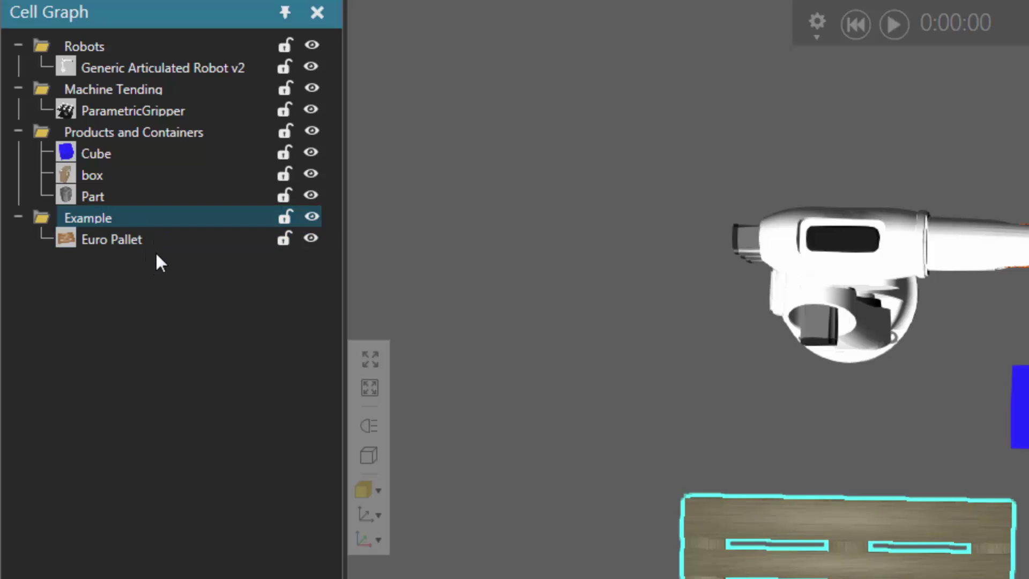
- Select all components of the Products and Containers category and set their shared category to Example2
left_click(234, 134)
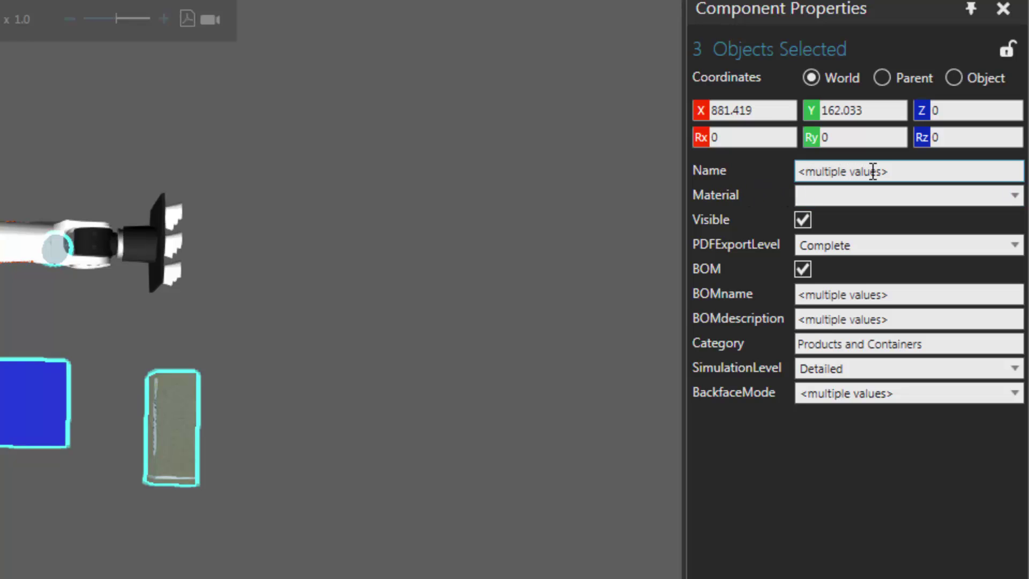
left_click(906, 170)
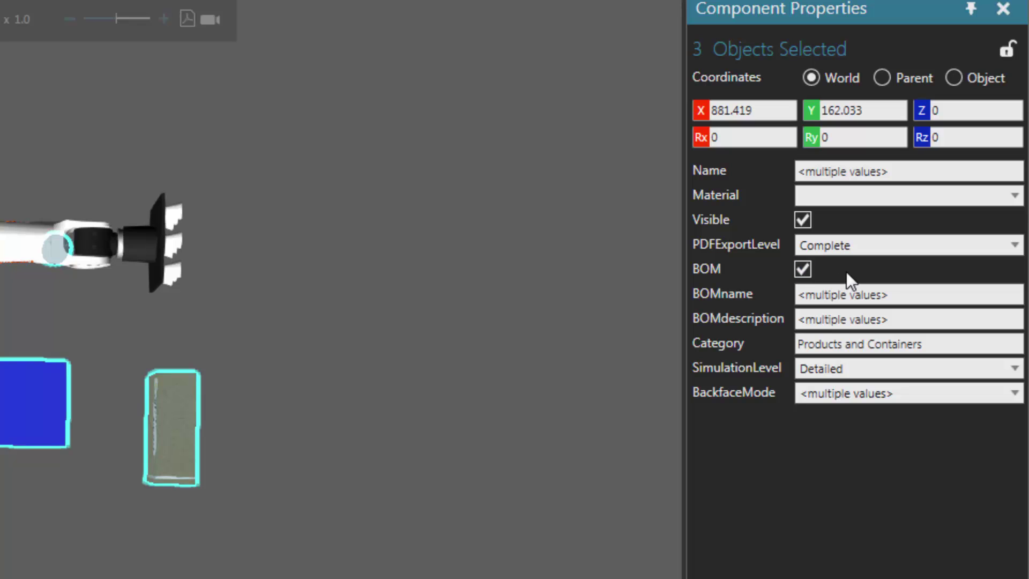
left_click_drag(938, 344, 760, 366)
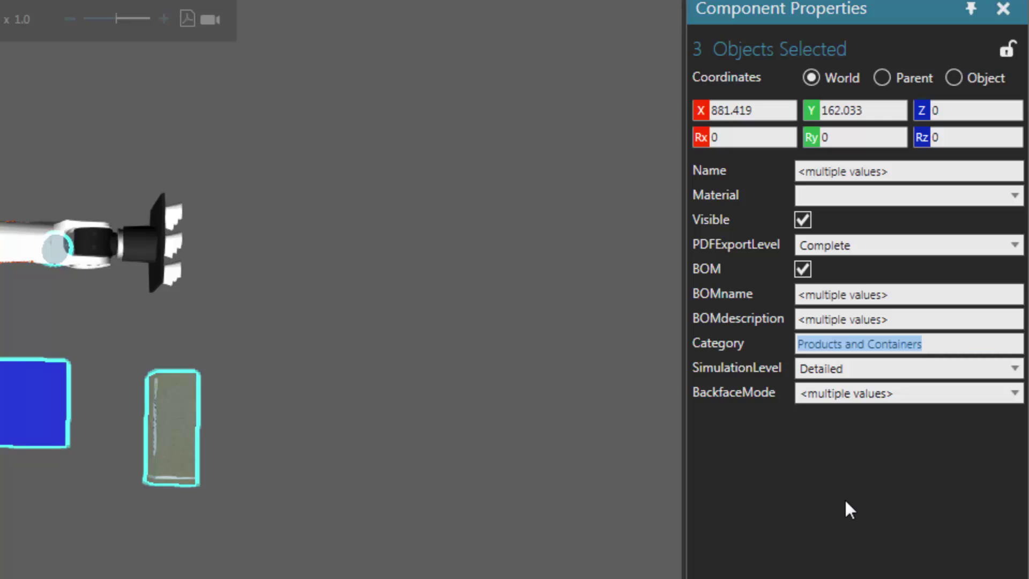
type("Example2")
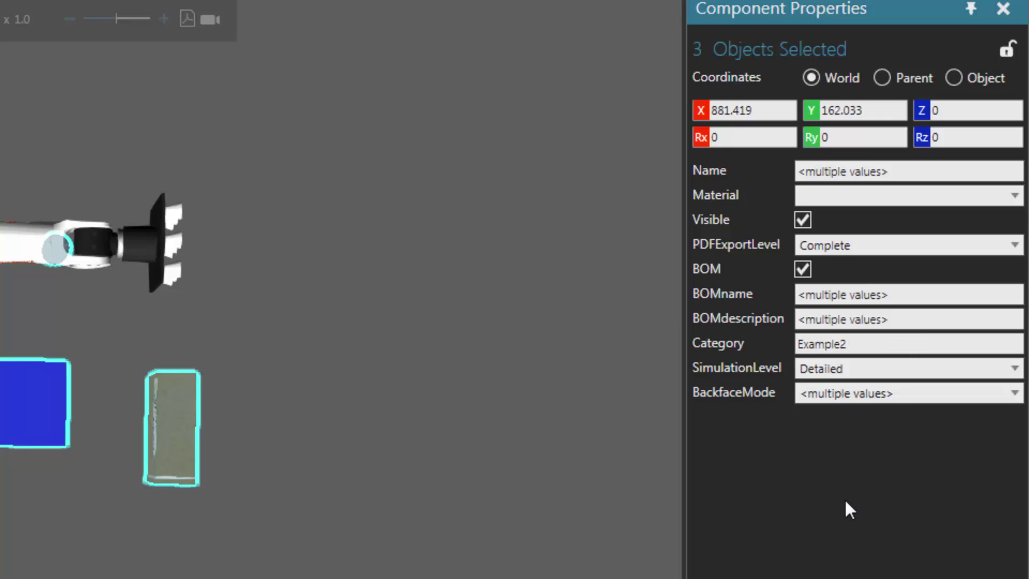
key("Return")
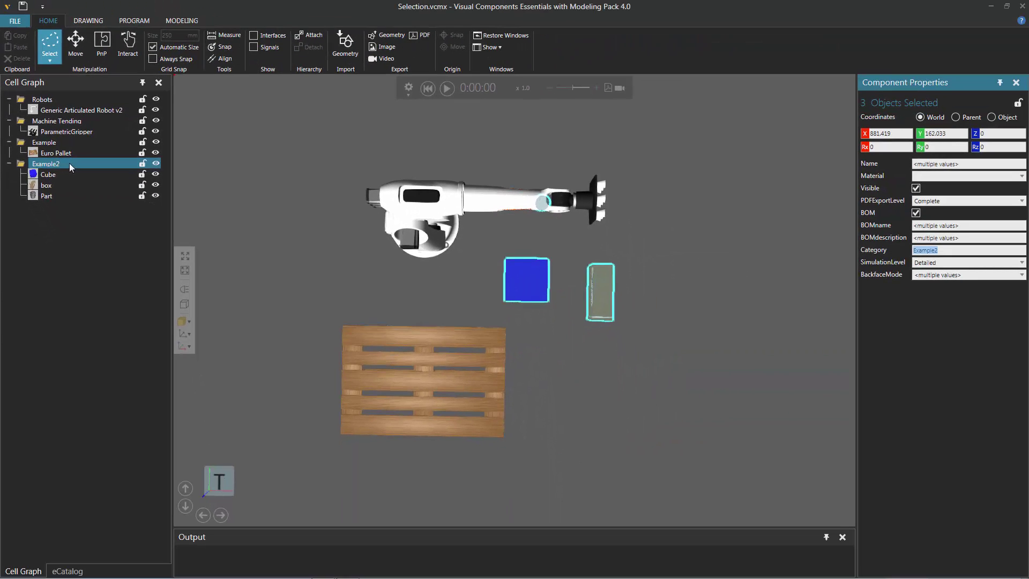
- Select the single component Part, and replace that selection with the whole Example2 category
left_click(65, 194)
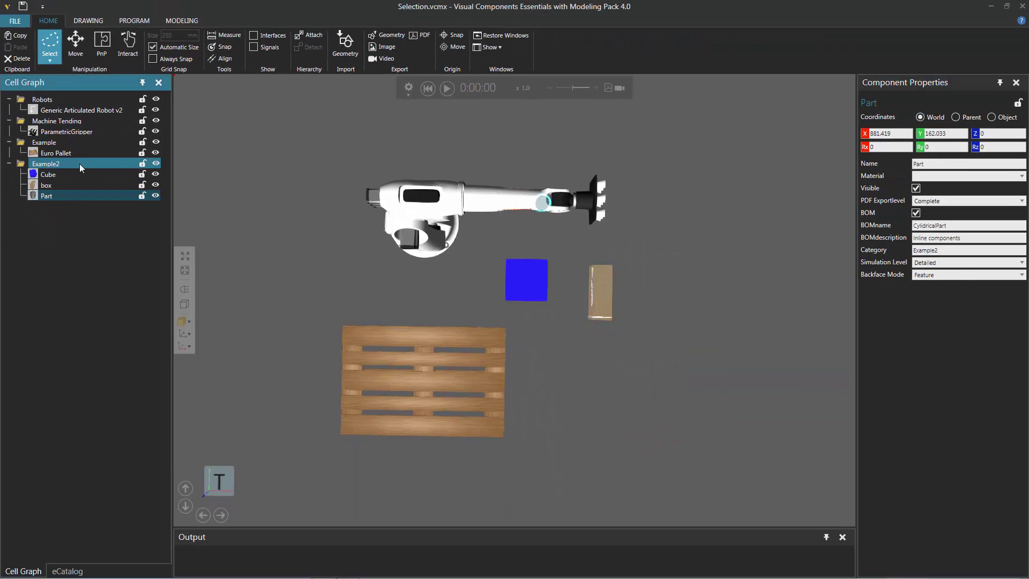
left_click(79, 163)
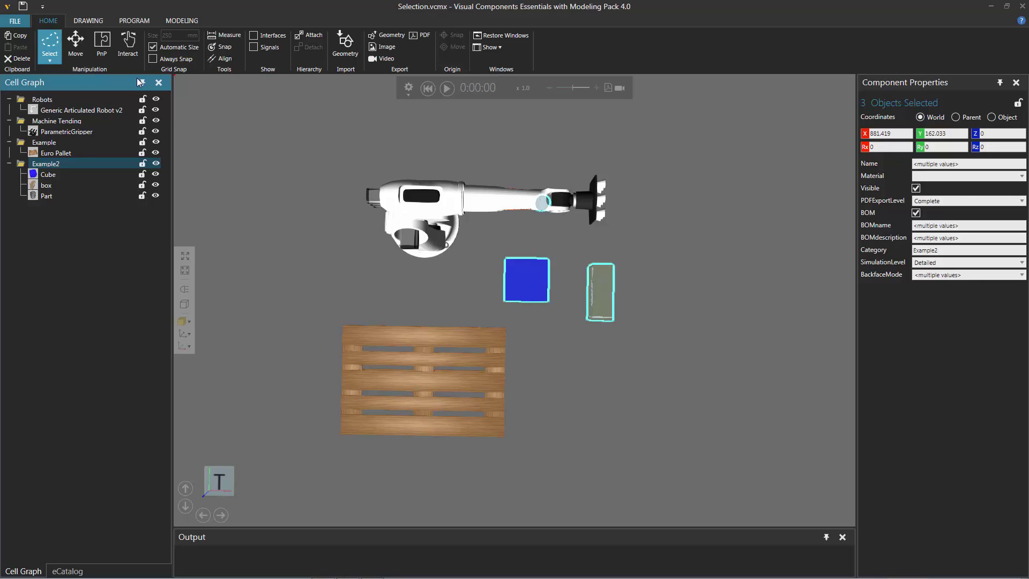
- In the drawing, select one at a time the isometric view, balloon 1 and the 1832.7 vertical dimension
left_click(94, 21)
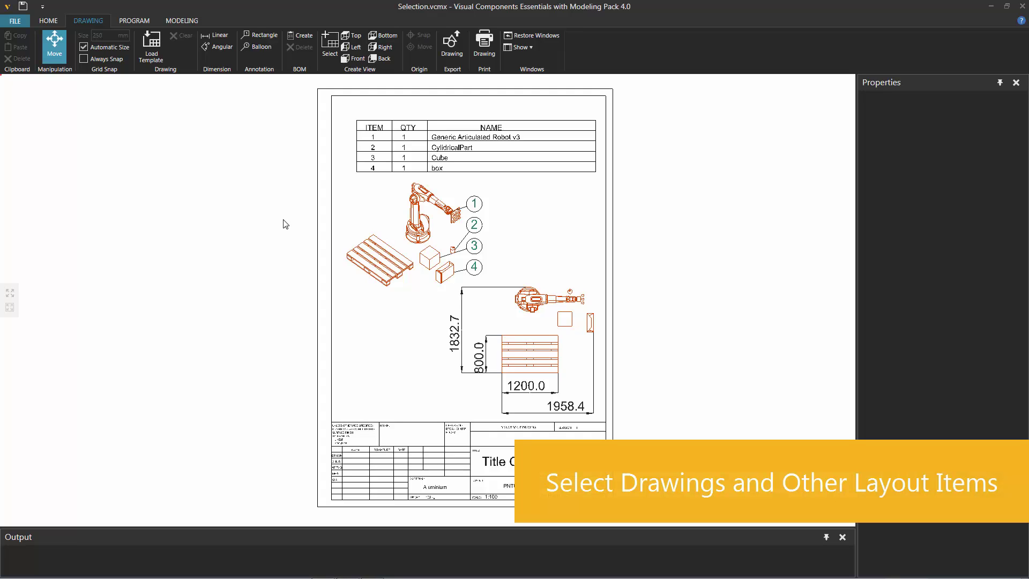
left_click(369, 253)
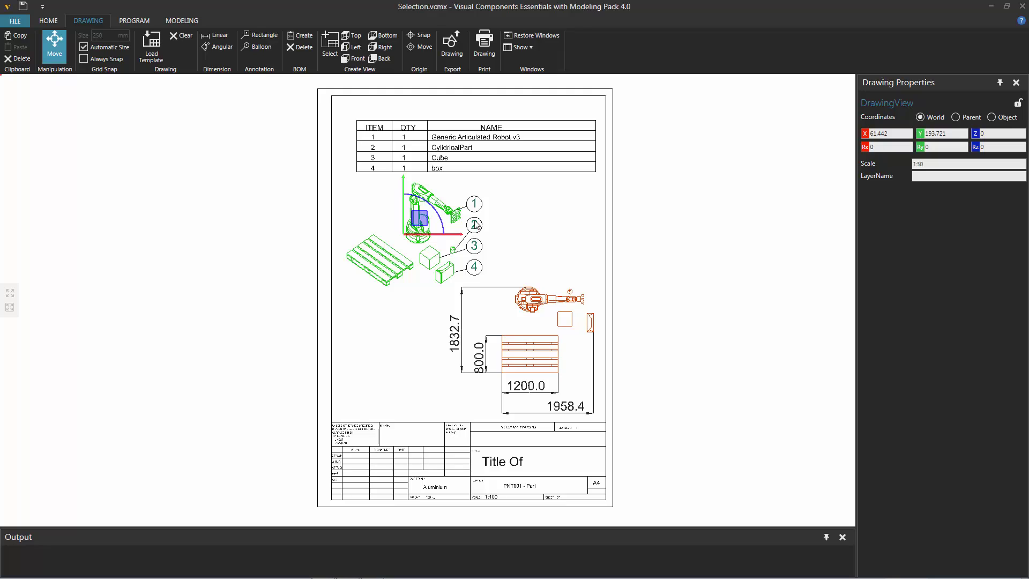
left_click(474, 204)
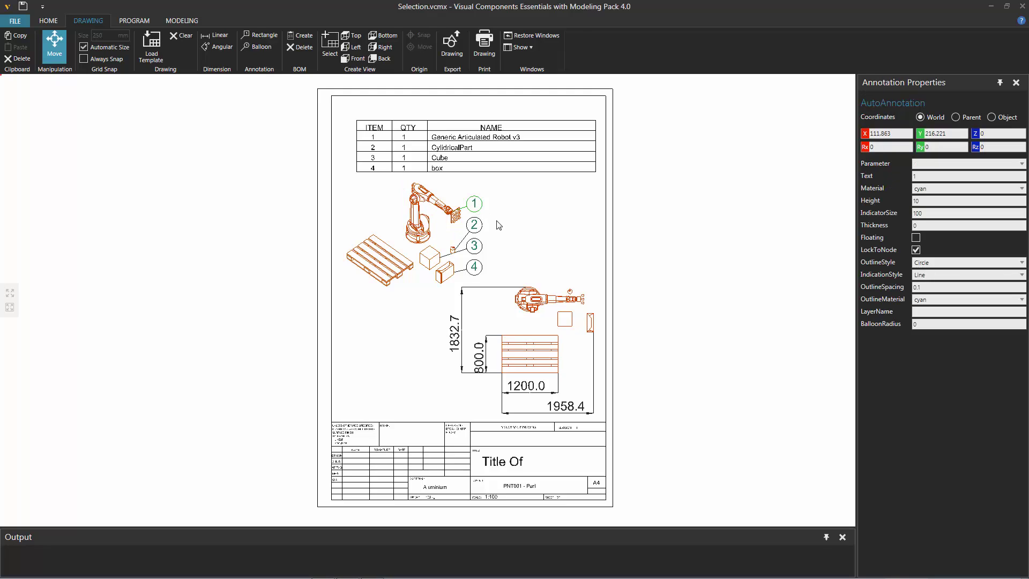
left_click(455, 328)
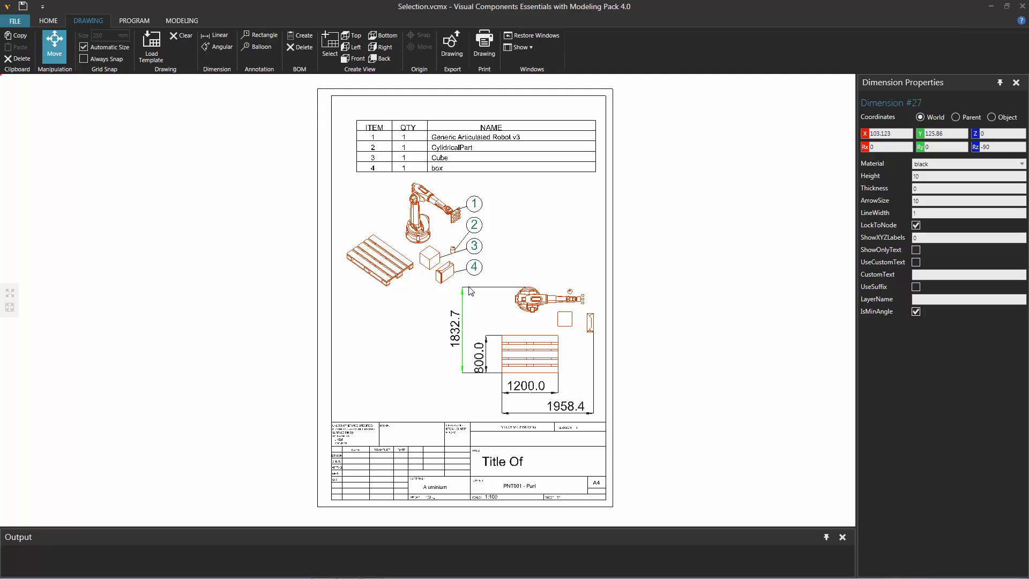
- Add balloon 4 and the isometric view to the selected dimension, and extend the selection to all drawing items
left_click(476, 268, "ctrl")
left_click(457, 223, "ctrl")
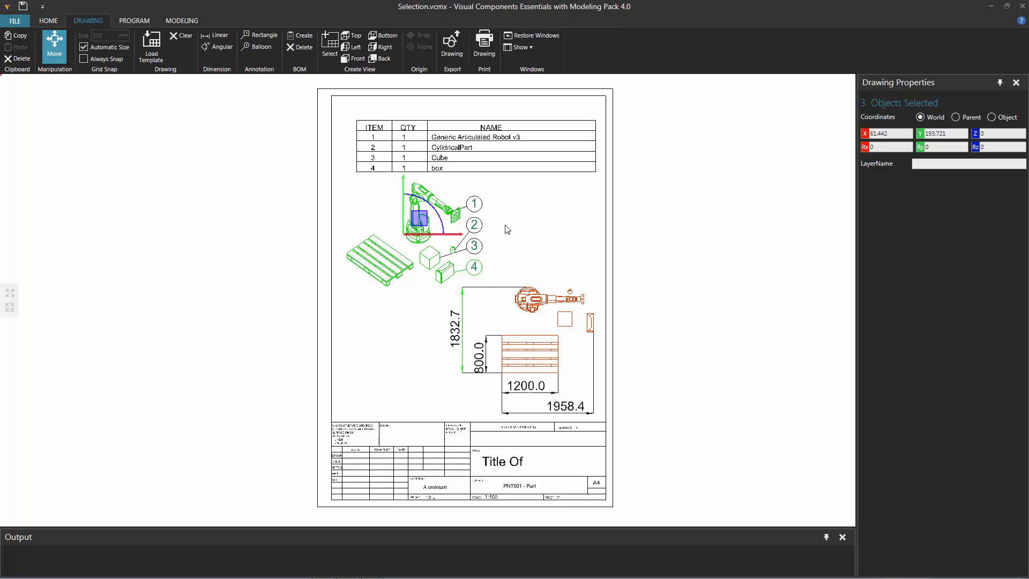
key("ctrl+a")
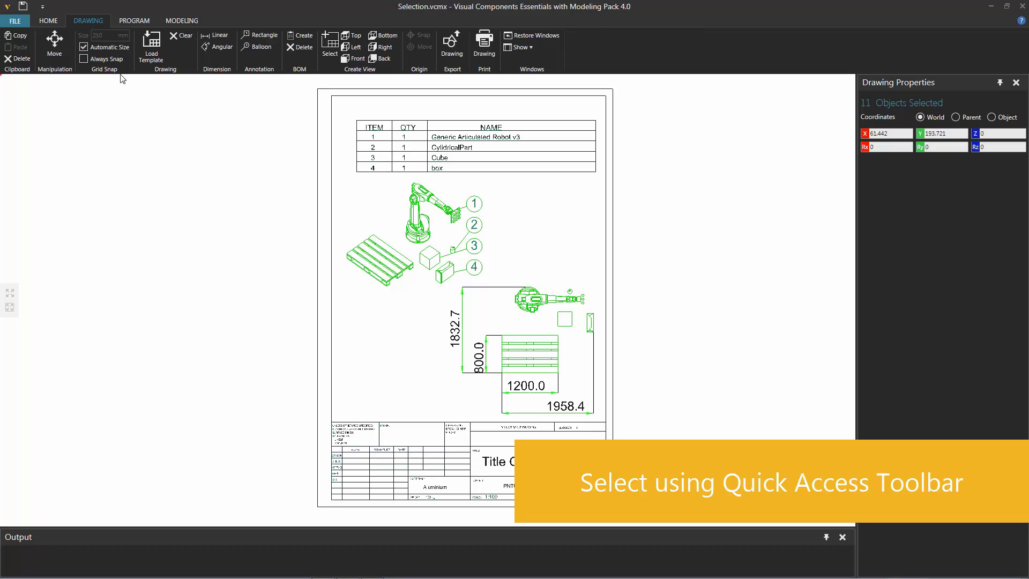
- Return to the 3D layout and add the Select command with its selection types to the Quick Access Toolbar
left_click(47, 21)
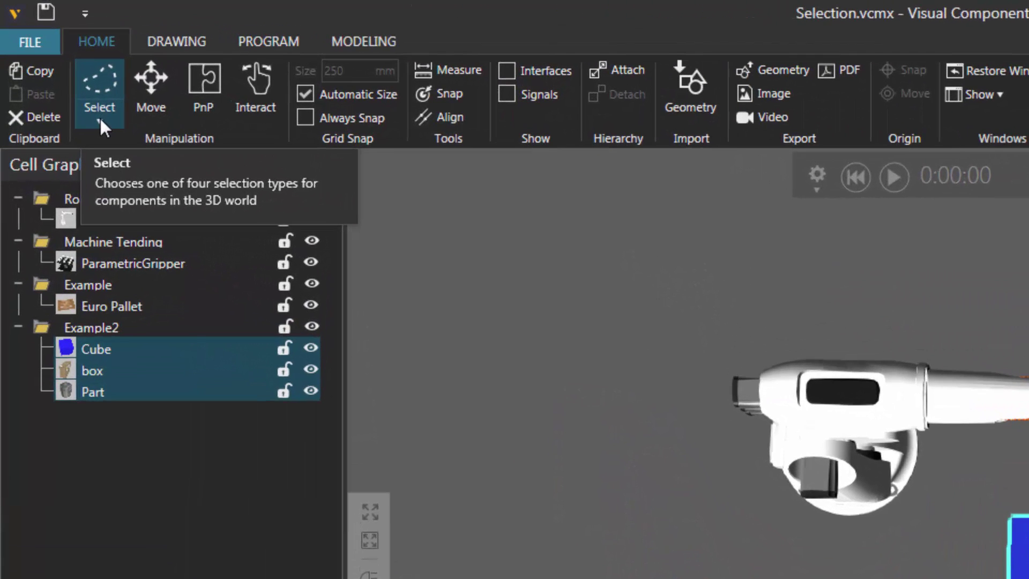
left_click(76, 90)
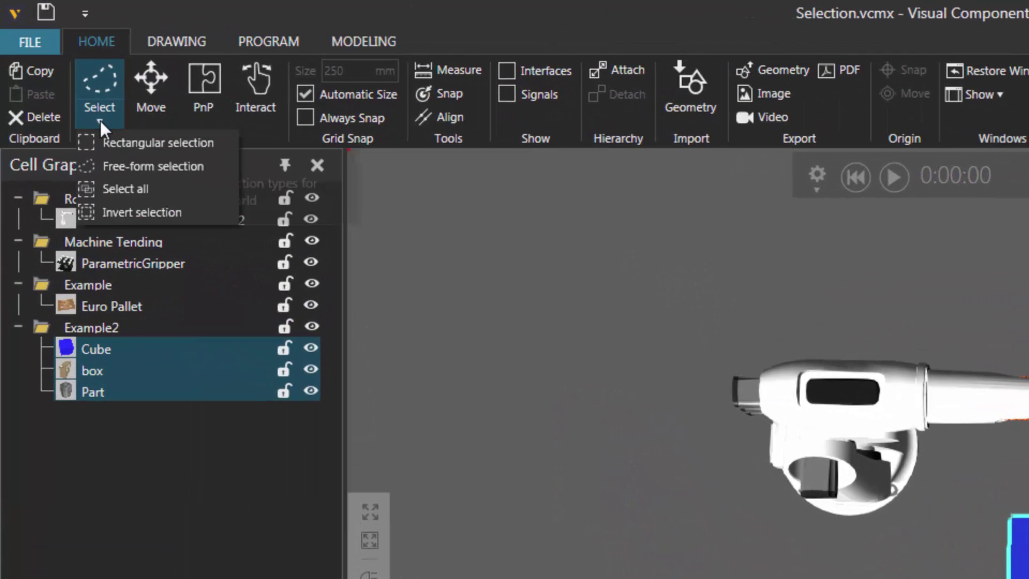
right_click(220, 140)
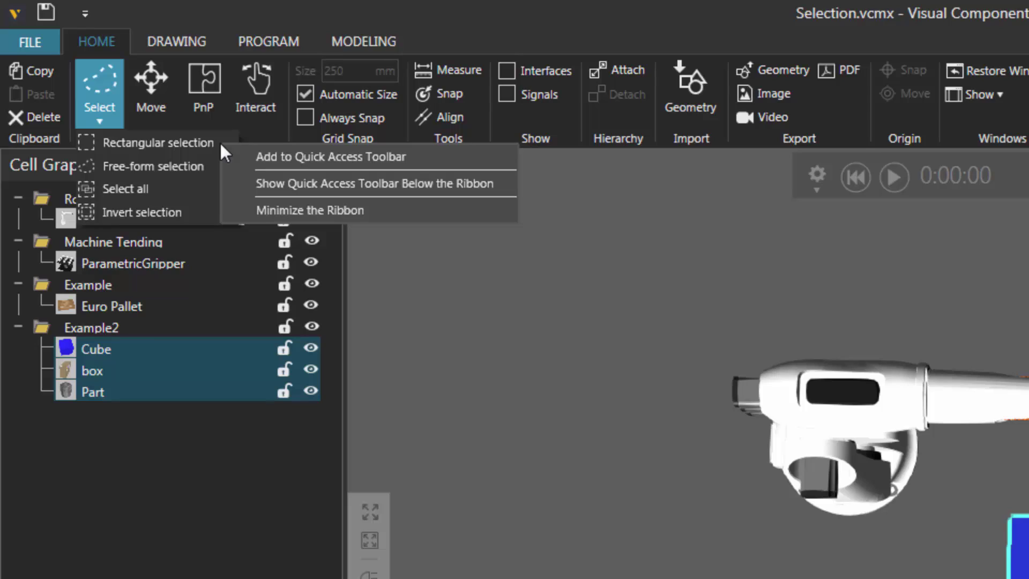
left_click(423, 157)
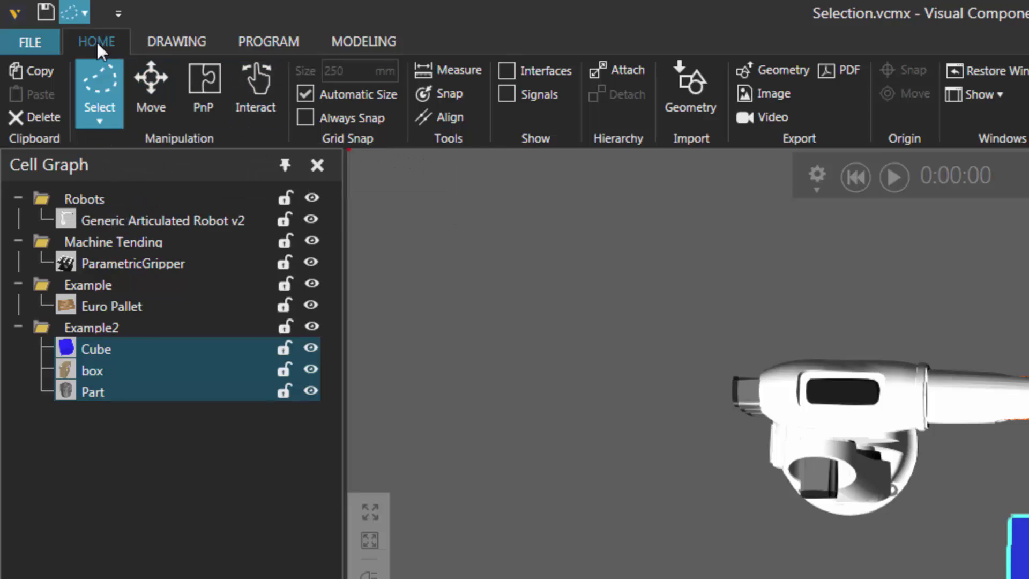
- Go back to the drawing and select its items with a rectangular selection started from the Quick Access Toolbar
left_click(176, 43)
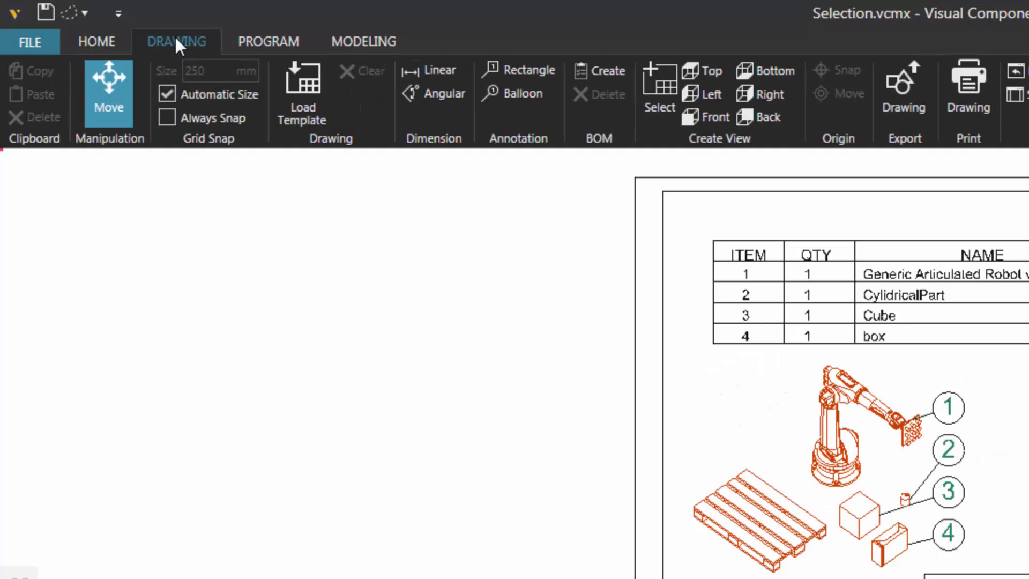
left_click(70, 12)
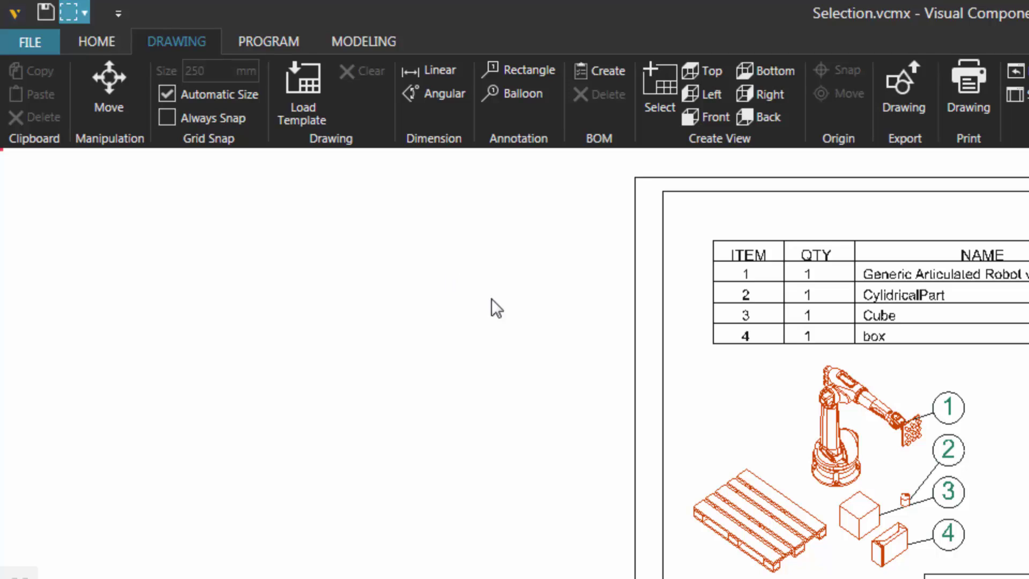
mouse_move(682, 347)
left_mouse_down()
mouse_move(776, 408)
mouse_move(657, 365)
mouse_move(554, 309)
left_mouse_up()
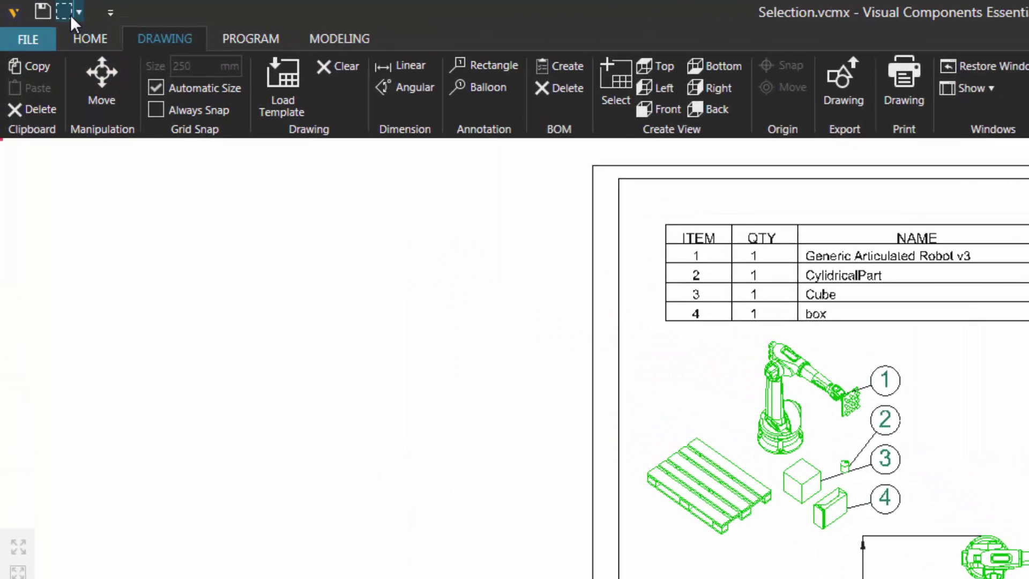
- Remove the Select command from the Quick Access Toolbar
right_click(65, 12)
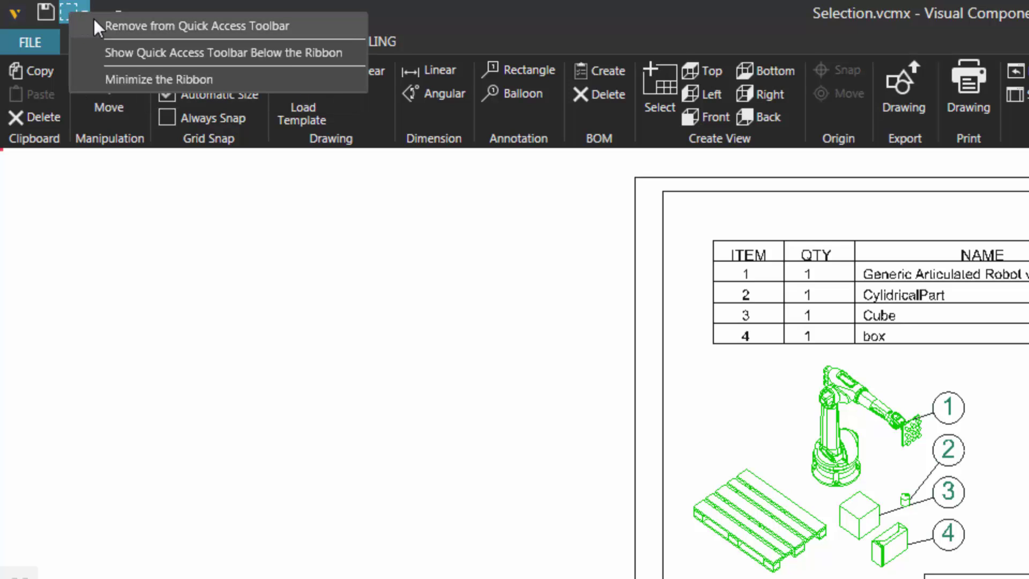
left_click(101, 22)
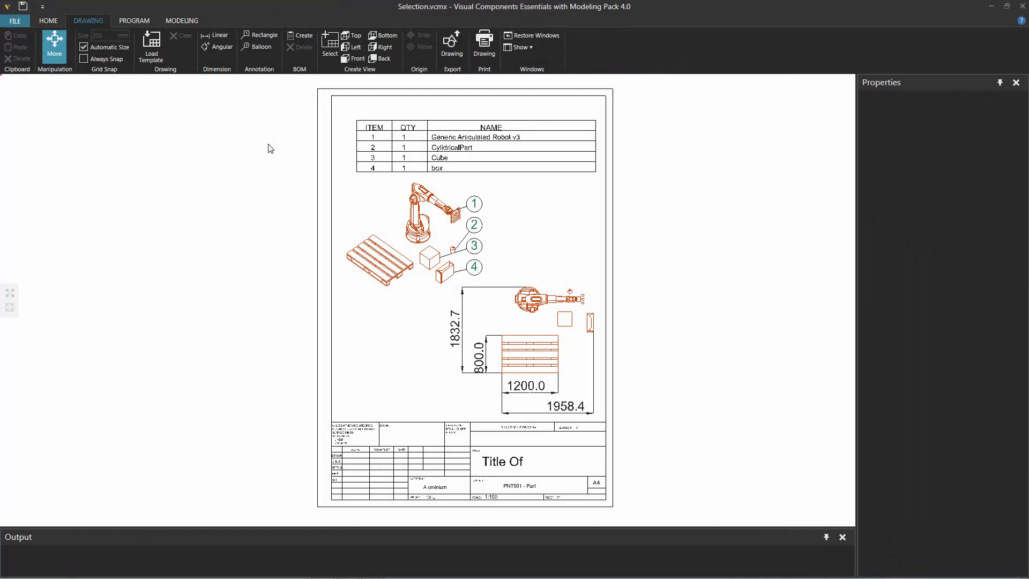
- Select the articulated robot in the programming view and turn on frame display with Robot Positions and Frames included
left_click(142, 21)
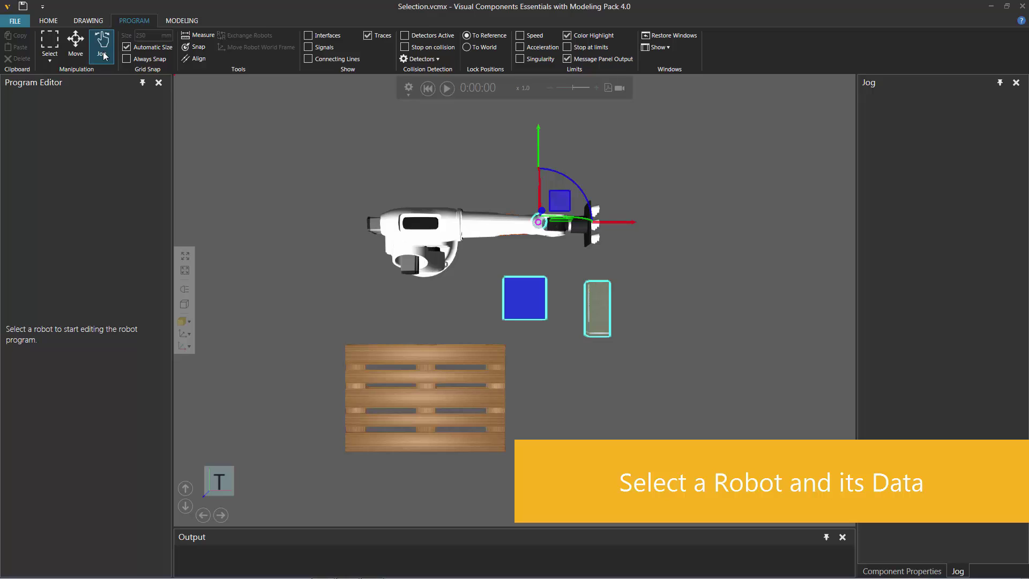
left_click(439, 237)
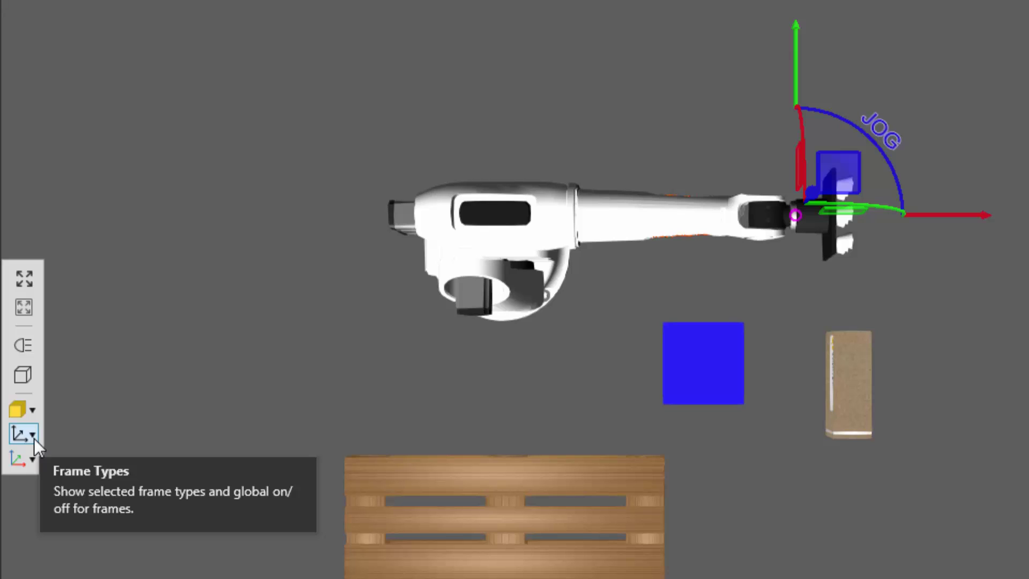
left_click(34, 439)
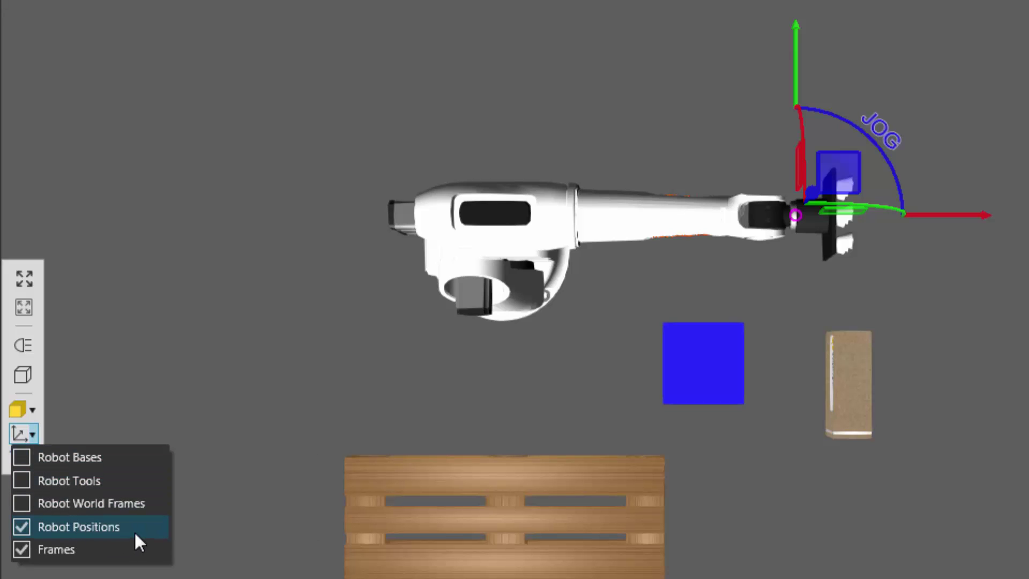
left_click(19, 433)
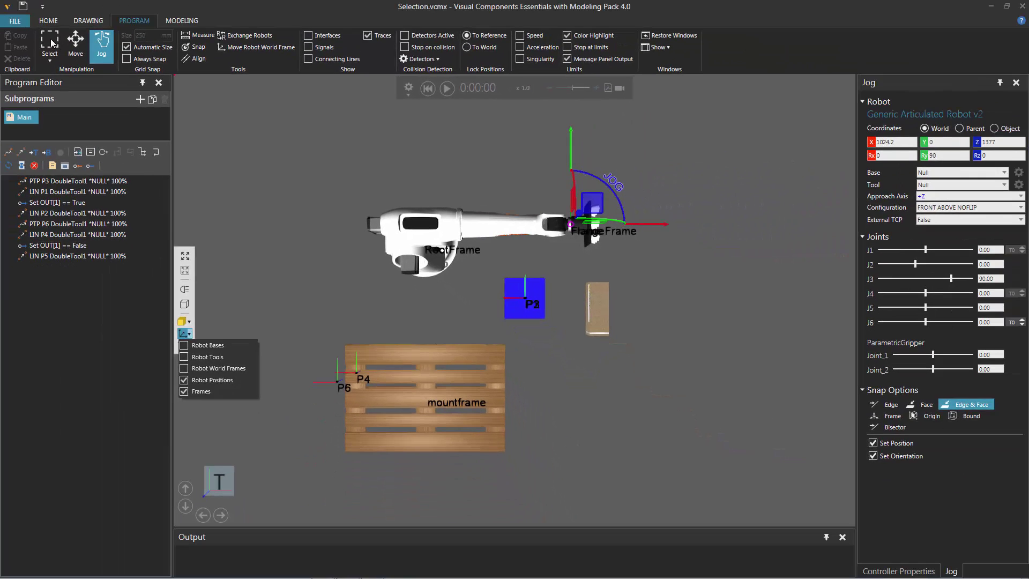
- Select the robot positions beside the pallet with a rectangular selection
left_click(50, 43)
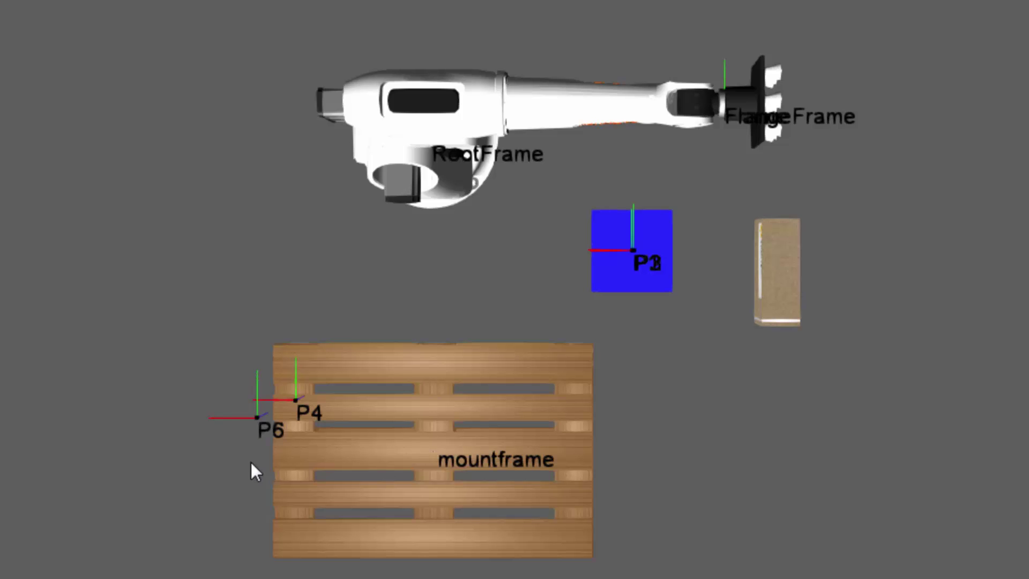
left_click_drag(154, 285, 399, 484)
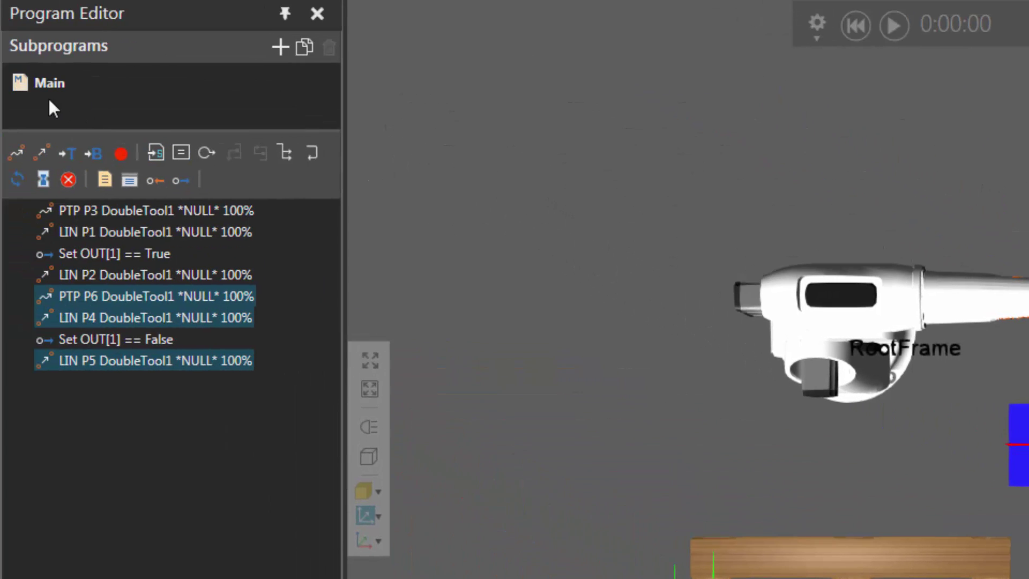
- Select the Main routine in the Program Editor, followed by its PTP P3 motion statement
left_click(31, 92)
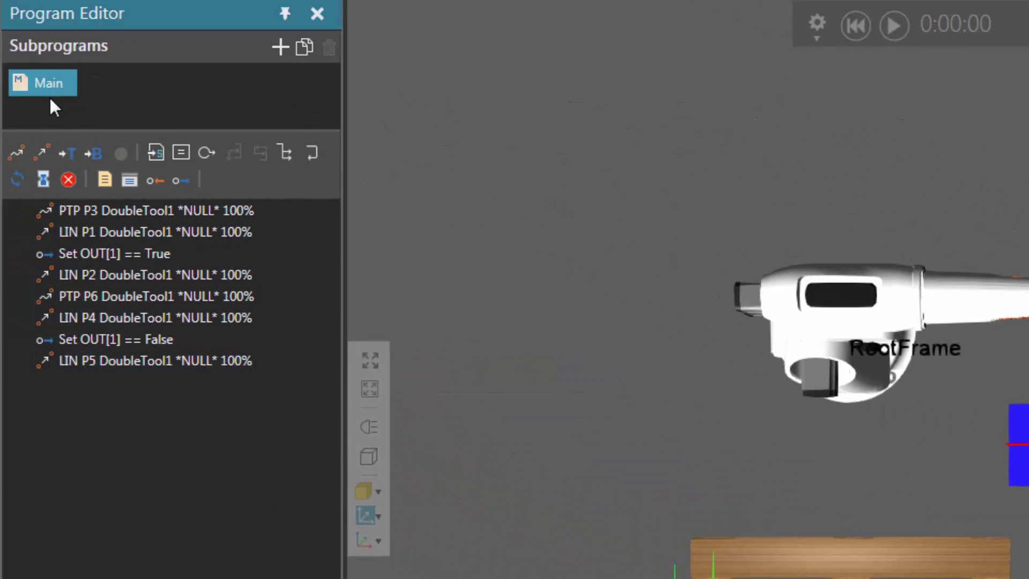
left_click(123, 210)
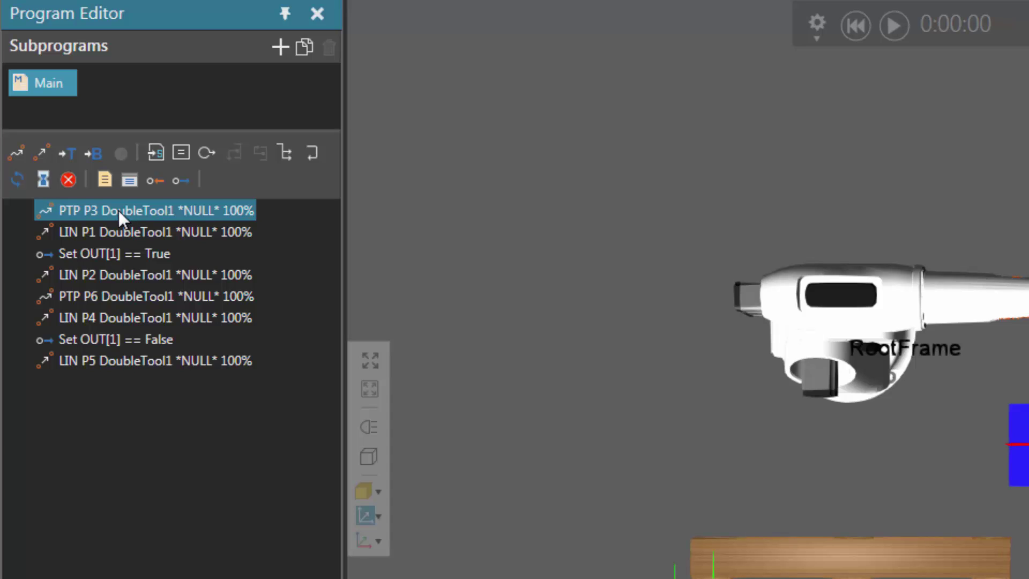
left_click(146, 209)
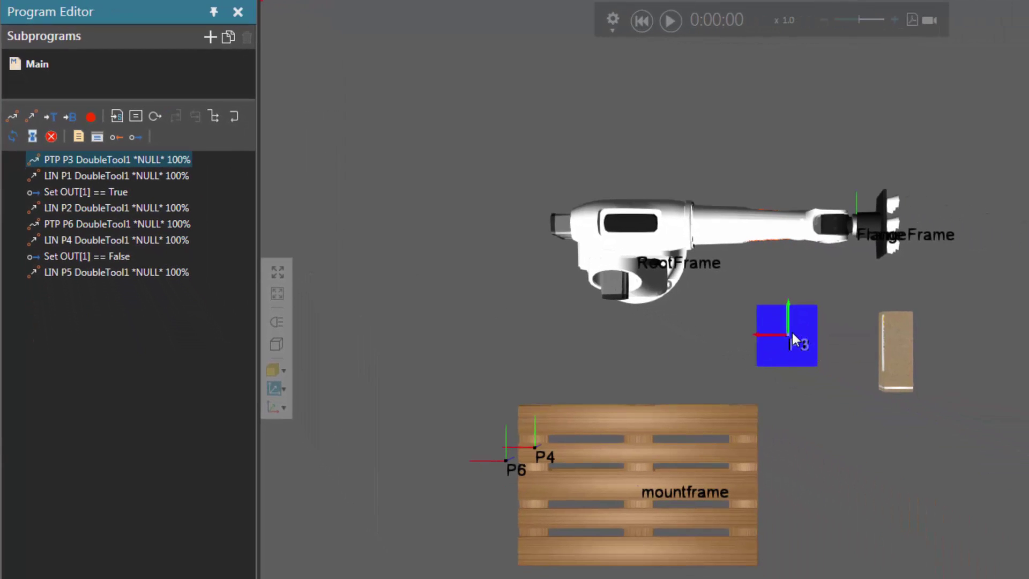
- Select the Set OUT[1] == True, LIN P2 and PTP P6 statements together, adding LIN P4 and removing it again
left_click(62, 193)
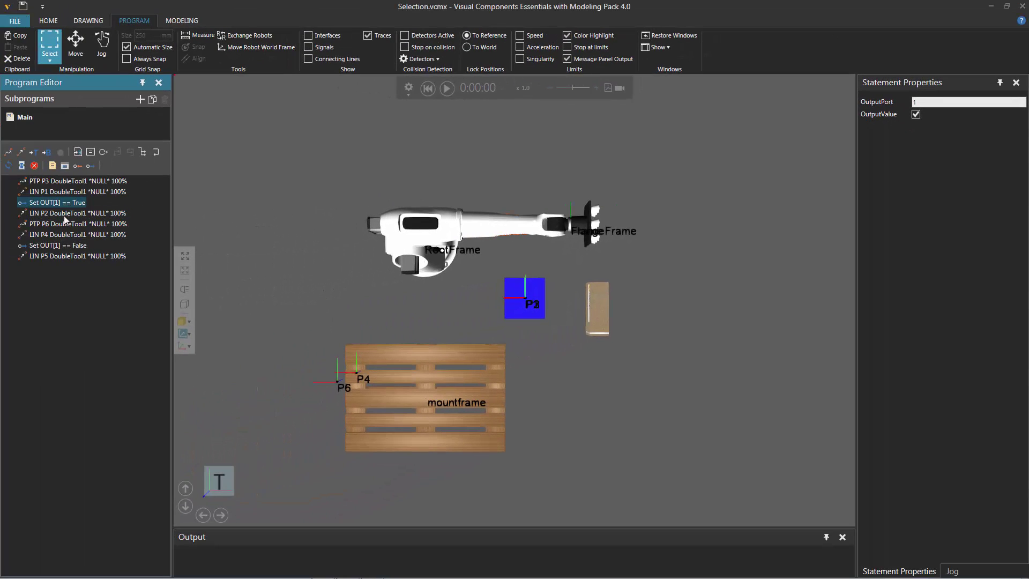
left_click(67, 213, "ctrl")
left_click(66, 225, "ctrl")
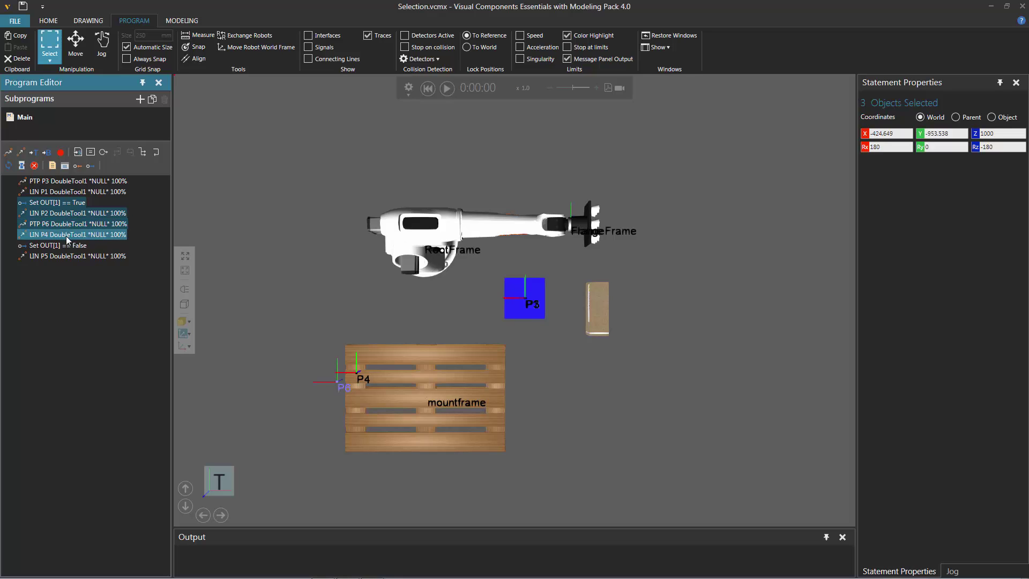
left_click(87, 235, "ctrl")
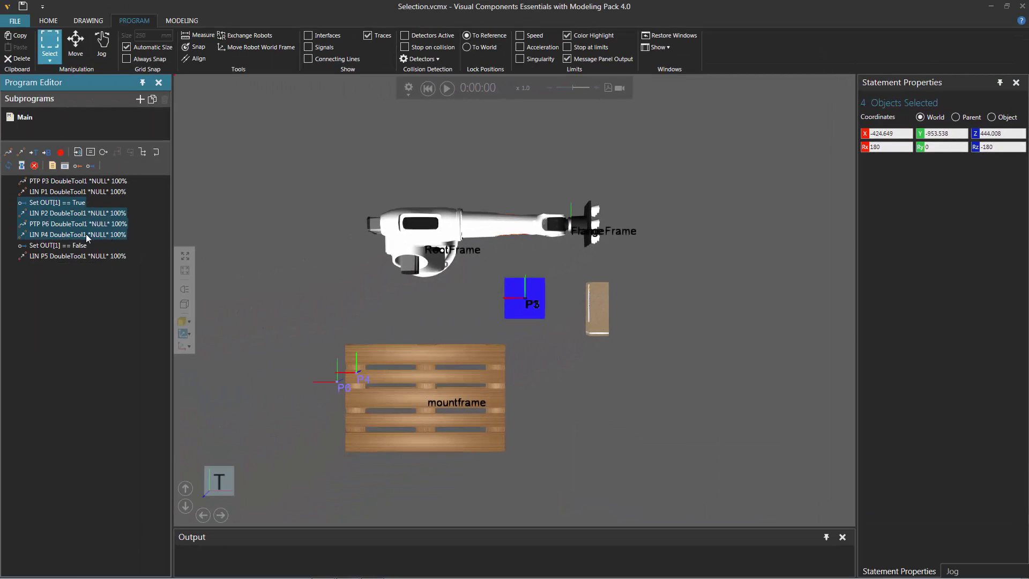
left_click(85, 236, "ctrl")
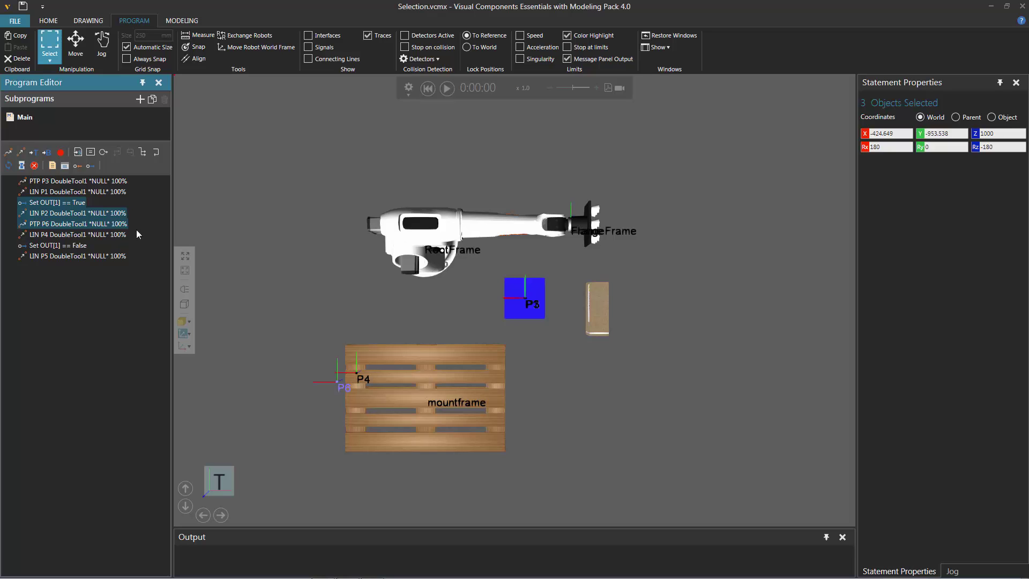
- Switch to jogging the robot, set its base to BASE_1 and select that base frame for editing
left_click(102, 45)
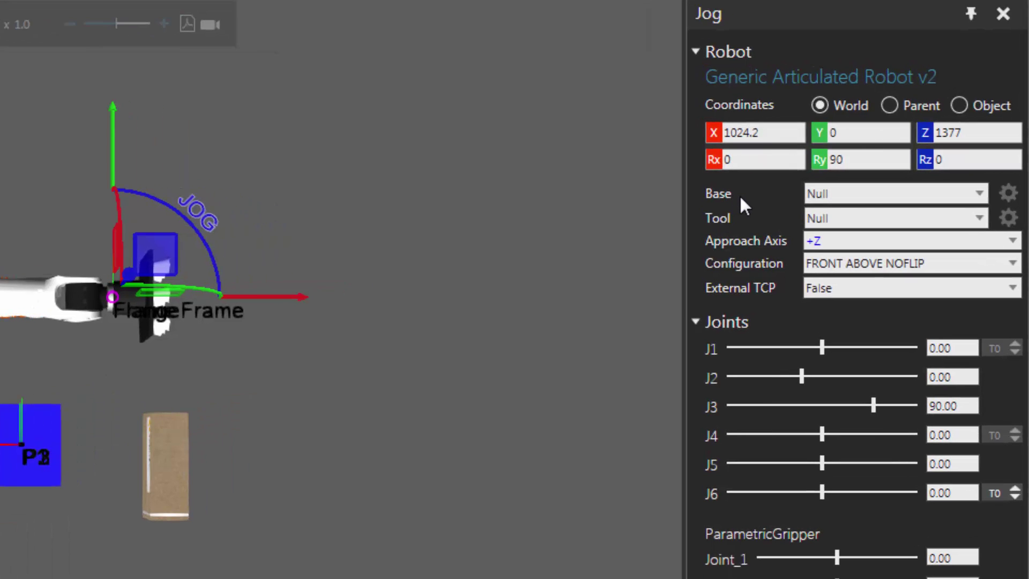
left_click(978, 193)
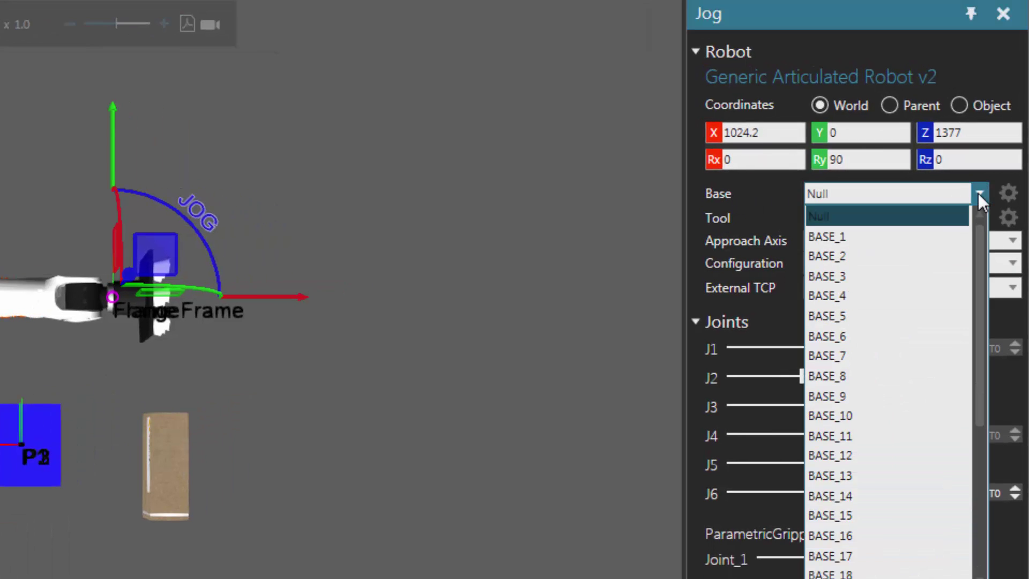
left_click(922, 237)
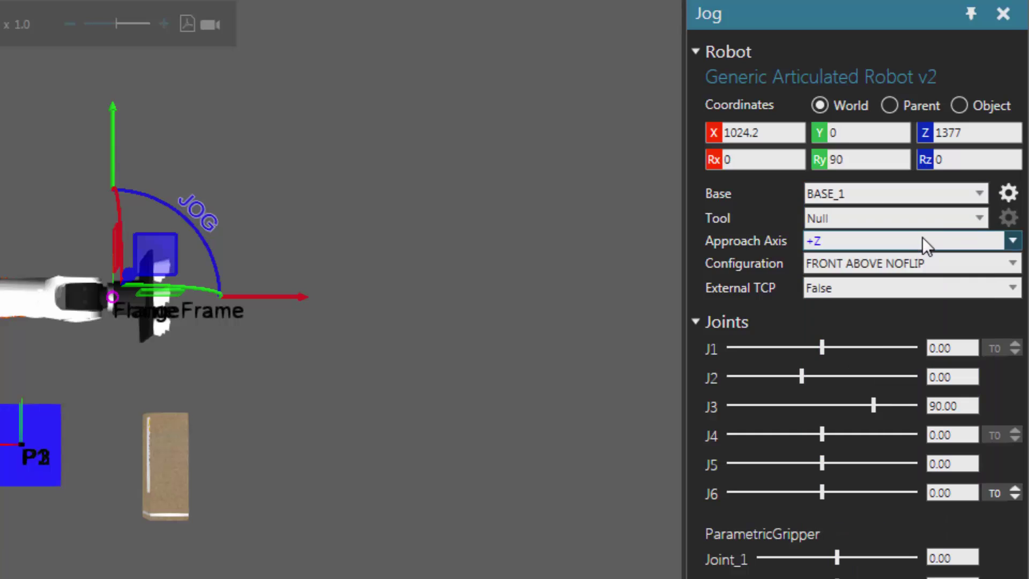
left_click(1007, 194)
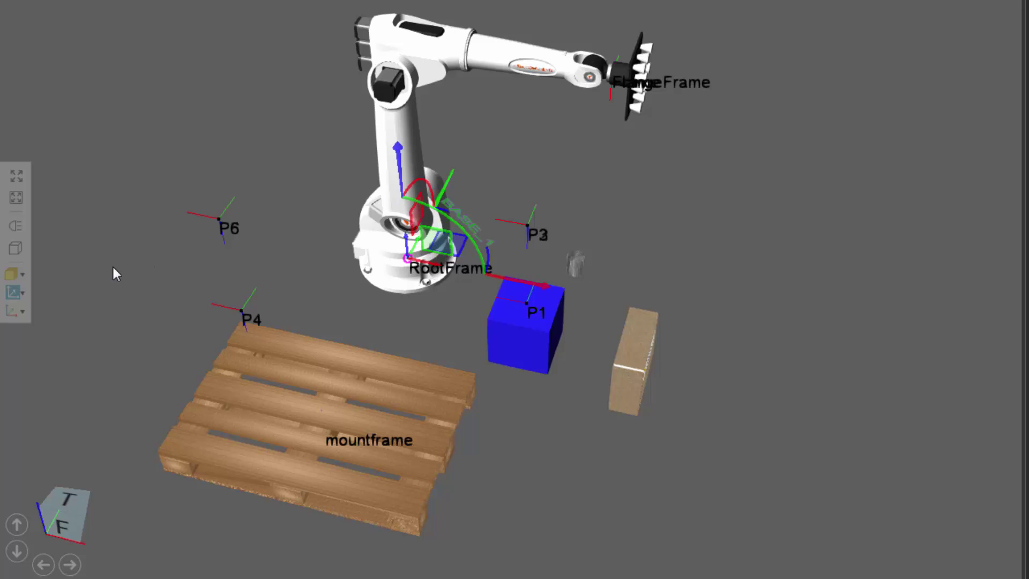
- Include Robot Bases and Robot Tools in the displayed frame types
left_click(22, 292)
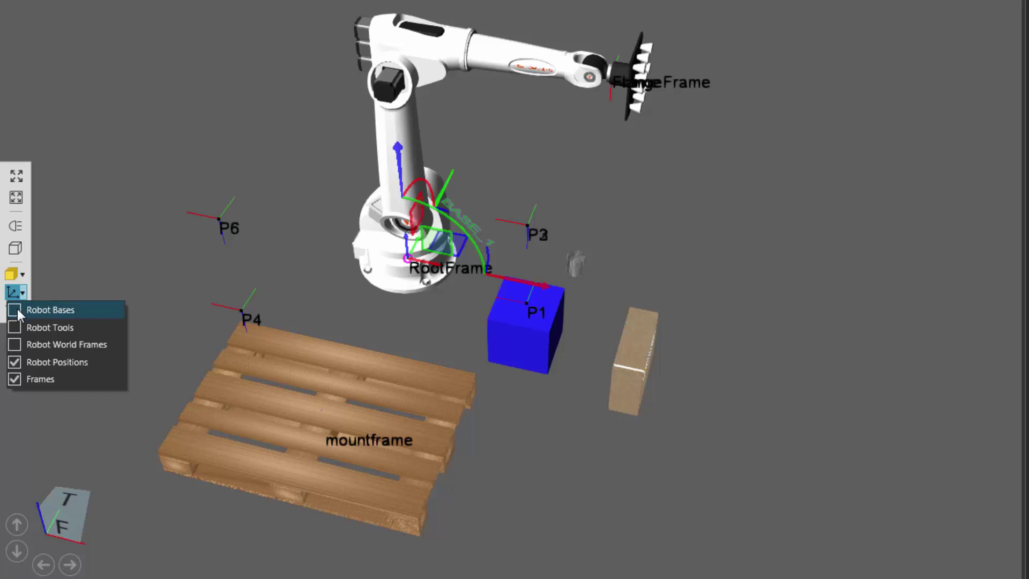
left_click(16, 311)
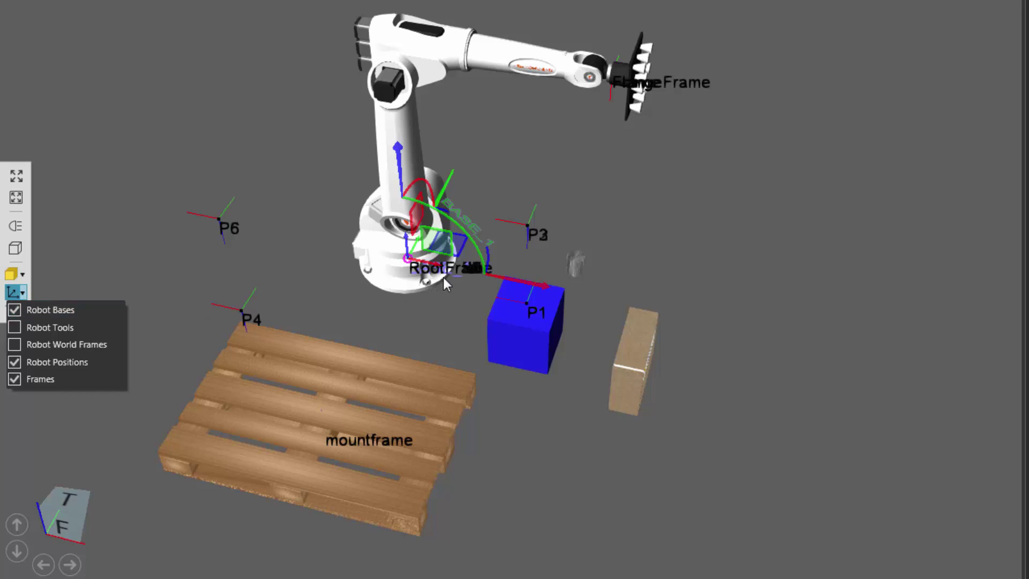
left_click(16, 328)
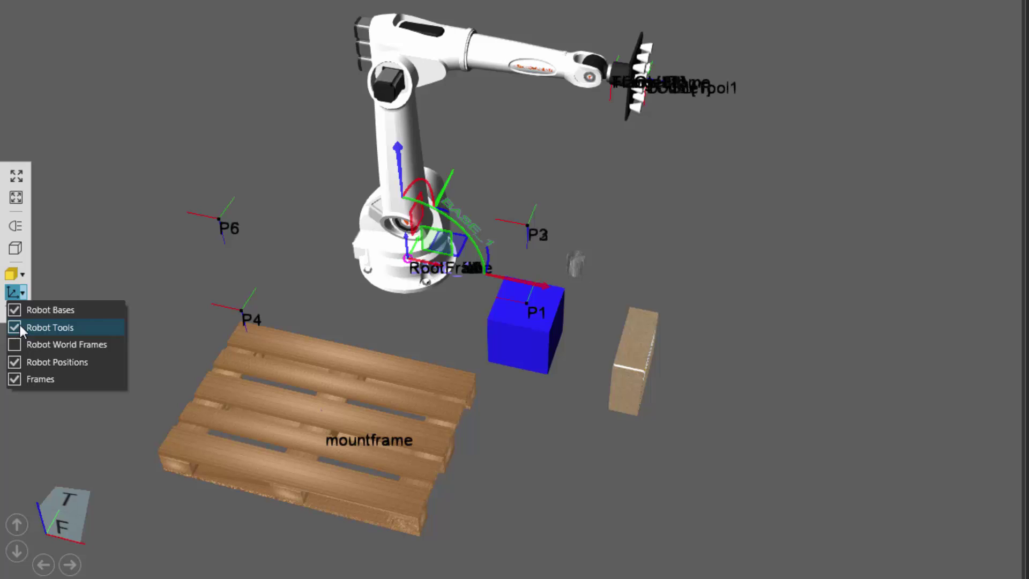
double_click(669, 87)
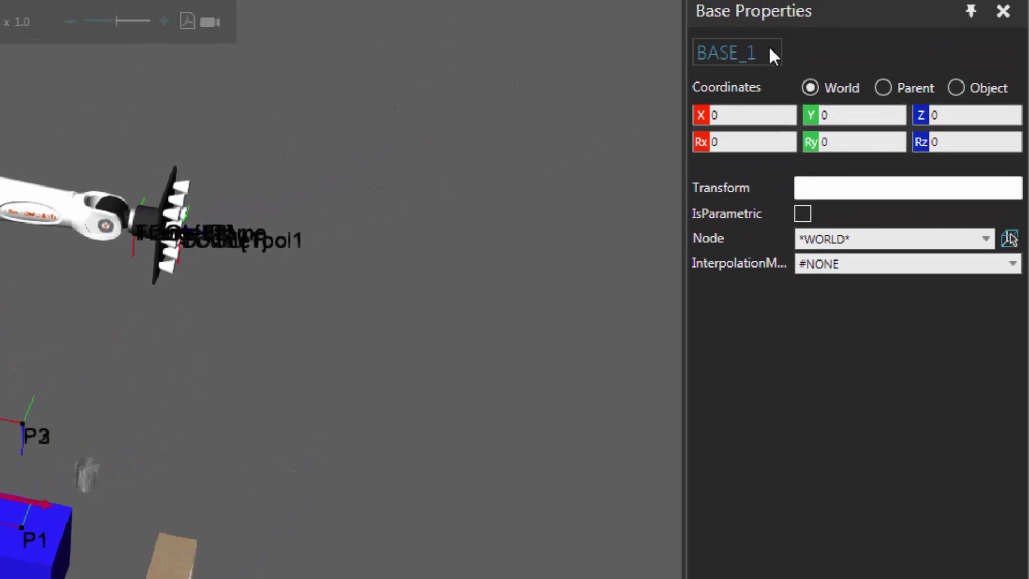
- Switch the selected frame in Base Properties from BASE_1 to TOOL[1]
left_click(770, 49)
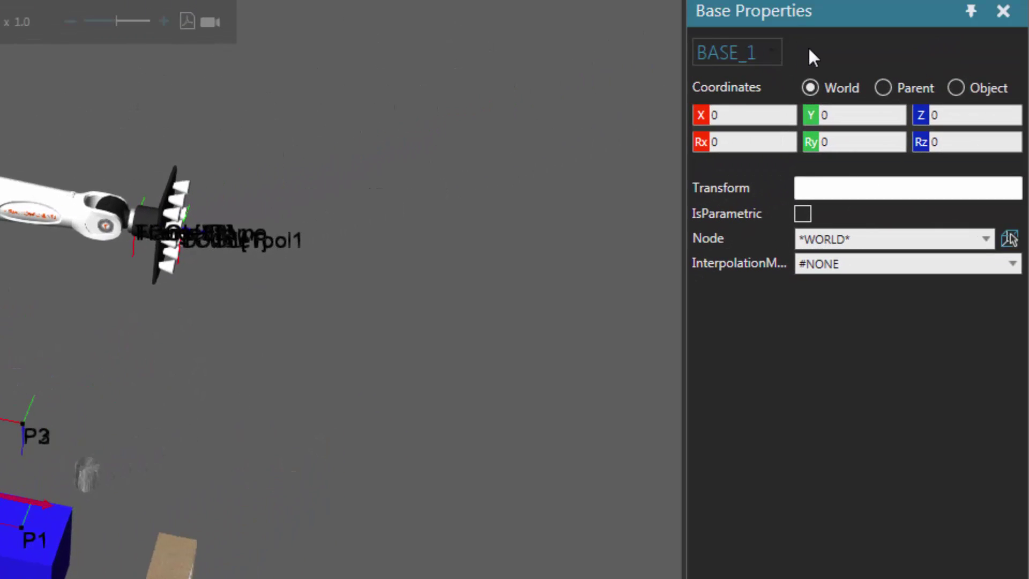
left_click(774, 52)
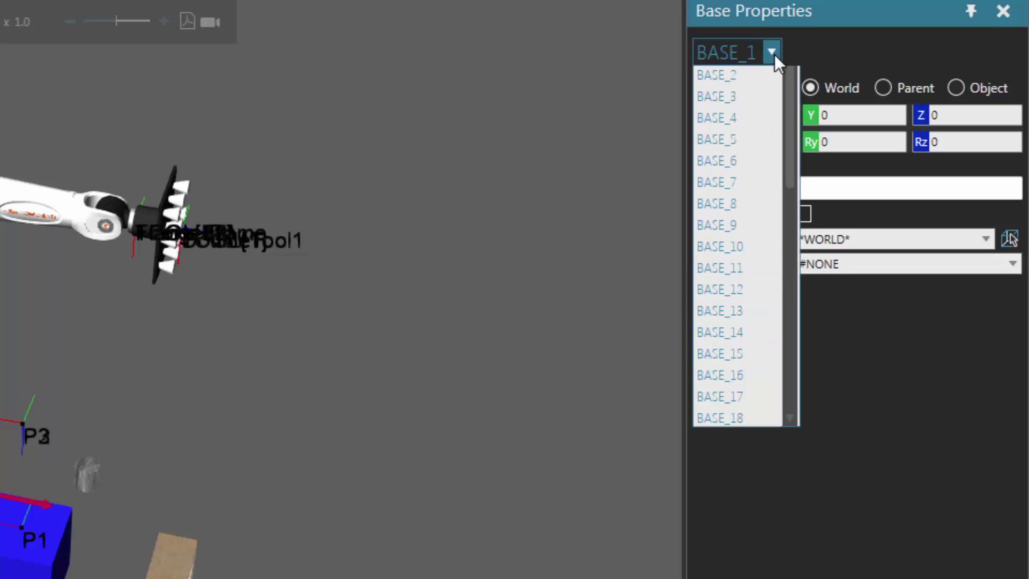
scroll(757, 197, "down", 3)
scroll(756, 195, "down", 5)
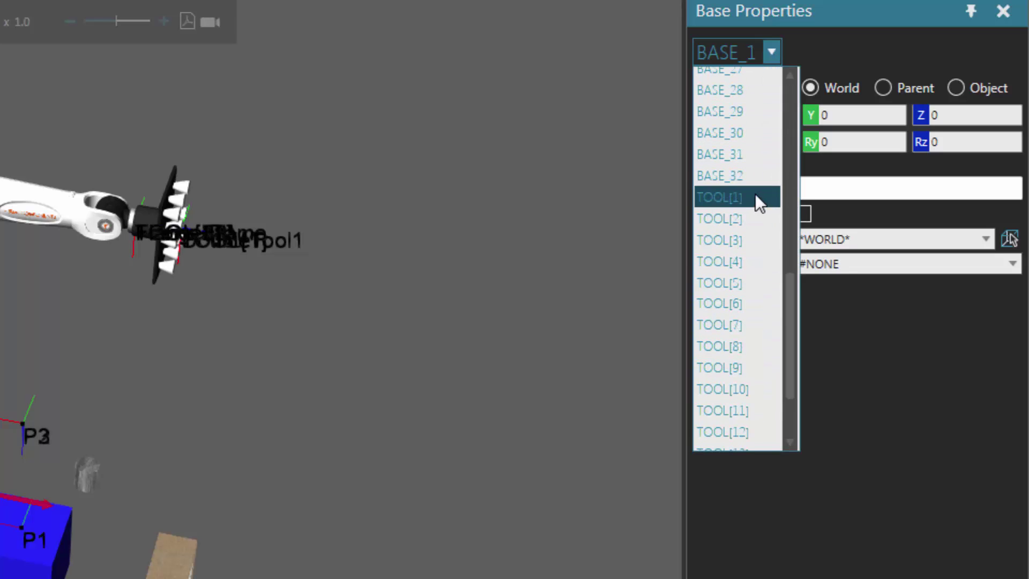
left_click(757, 196)
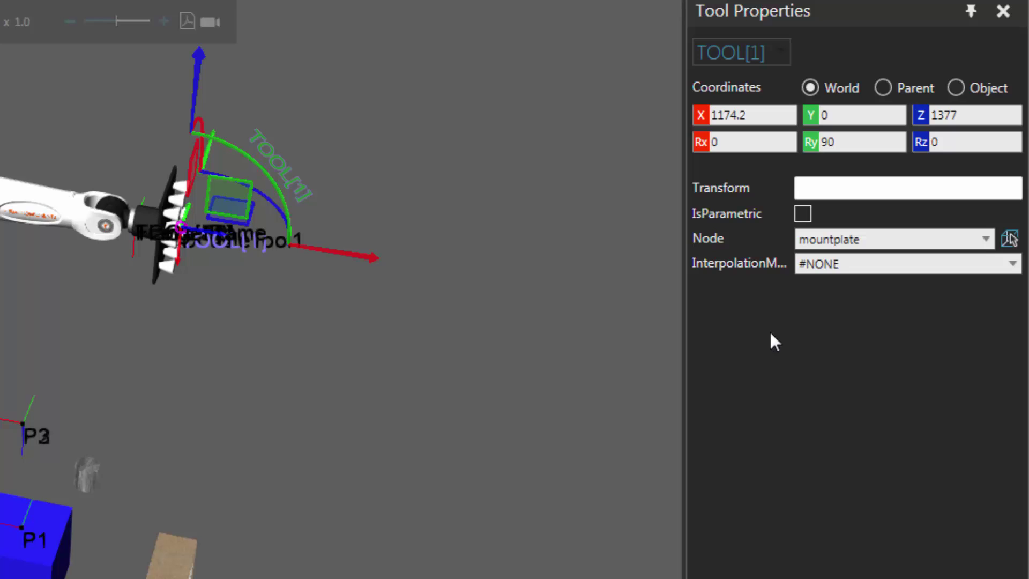
- Return to the robot's jog settings, set its tool to TOOL[1] and select that tool frame for editing
left_click(1010, 239)
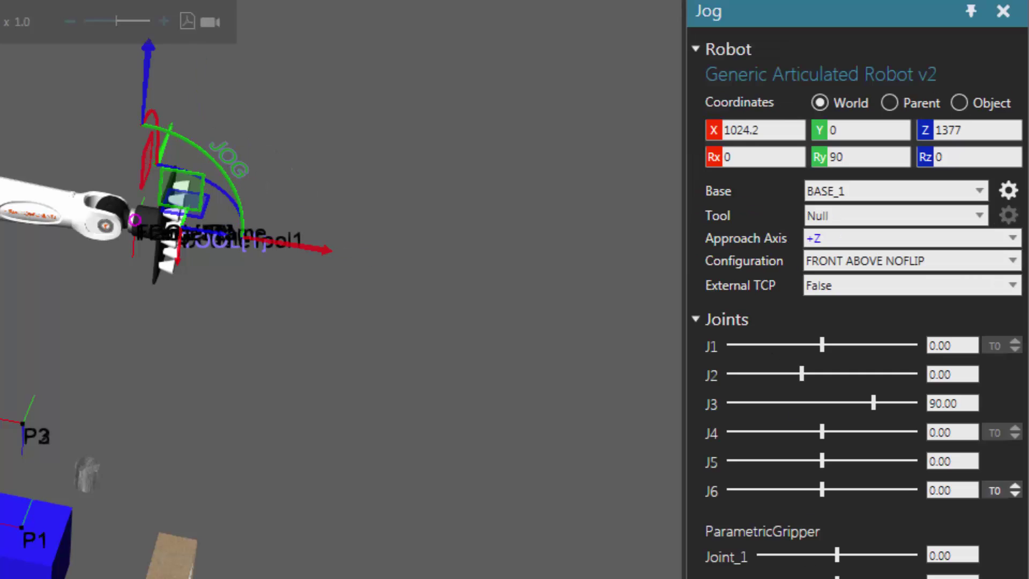
left_click(984, 216)
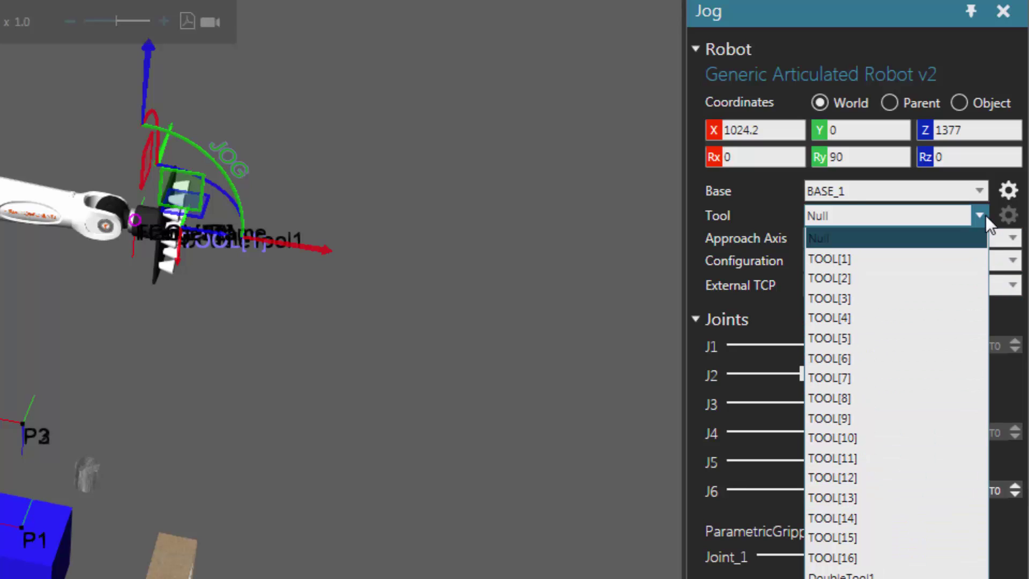
left_click(953, 260)
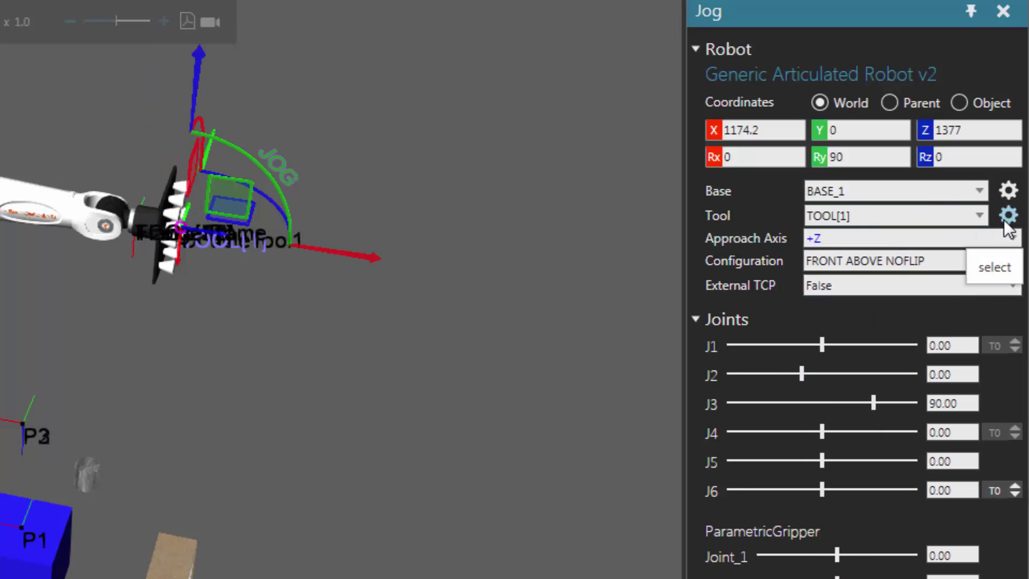
left_click(1007, 217)
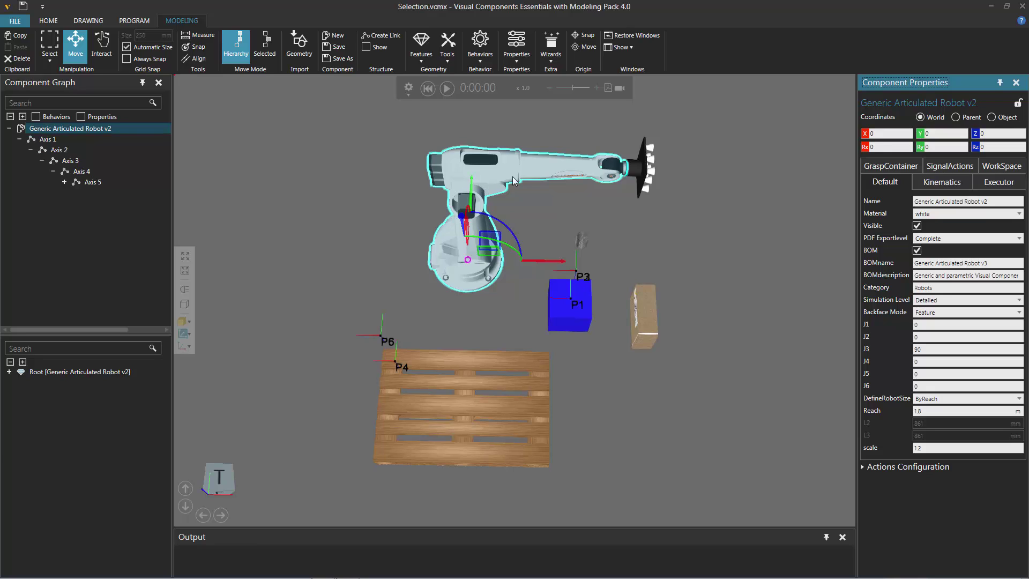
- In the modeling view, select the Axis 4 geometry on the robot's arm, adding and removing the neighbouring Axis 3 geometry
left_click(531, 166)
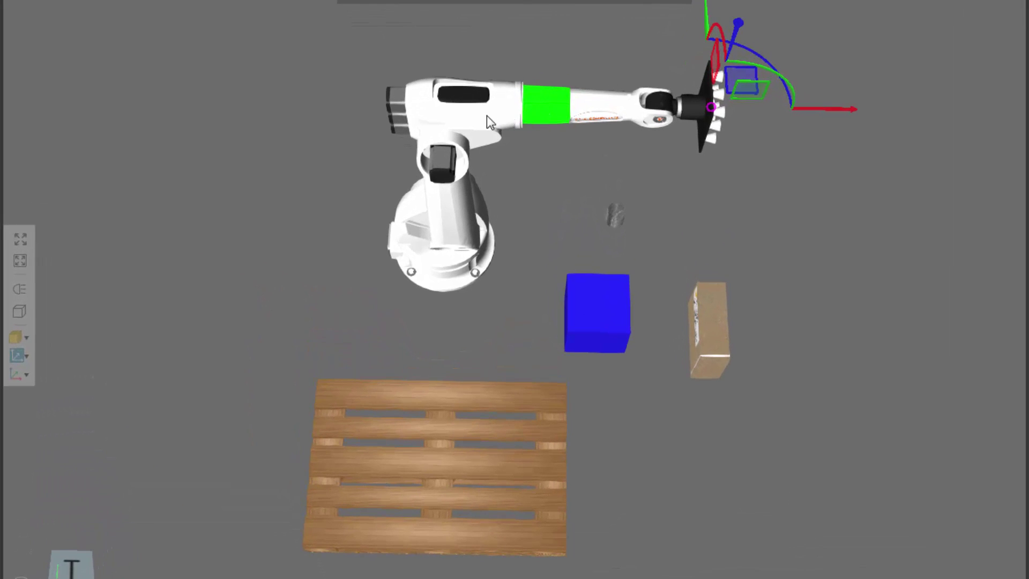
left_click(489, 121)
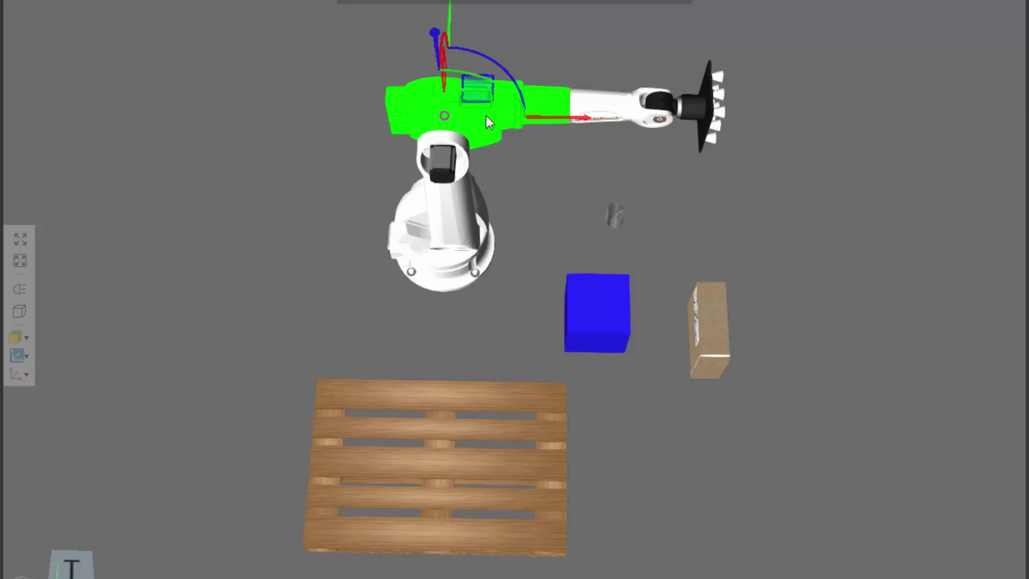
left_click(519, 146)
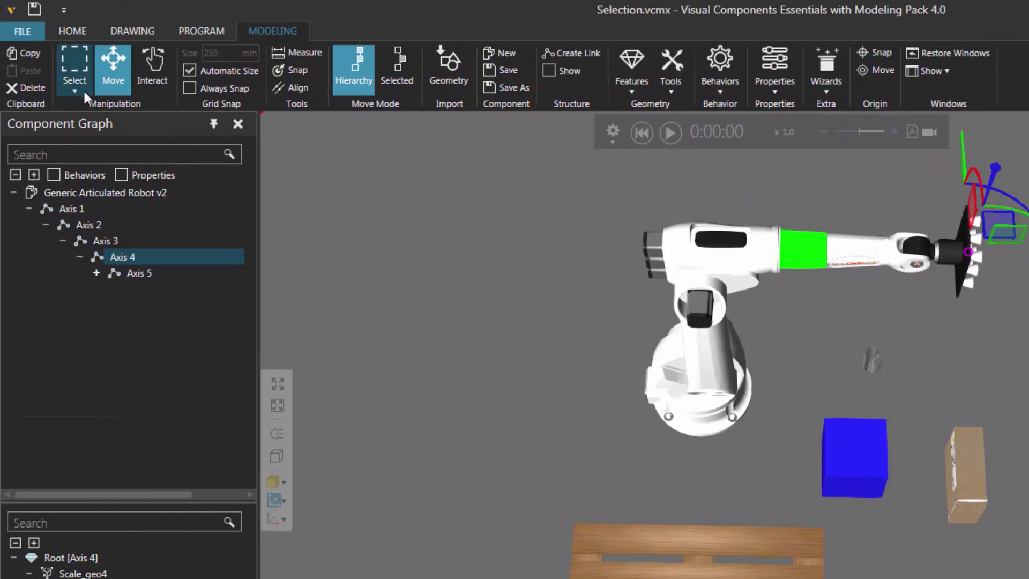
- Use rectangular selection on the robot arm's geometry, on the pallet, and again on the robot arm from Axis 1 to Axis 4
left_click(75, 90)
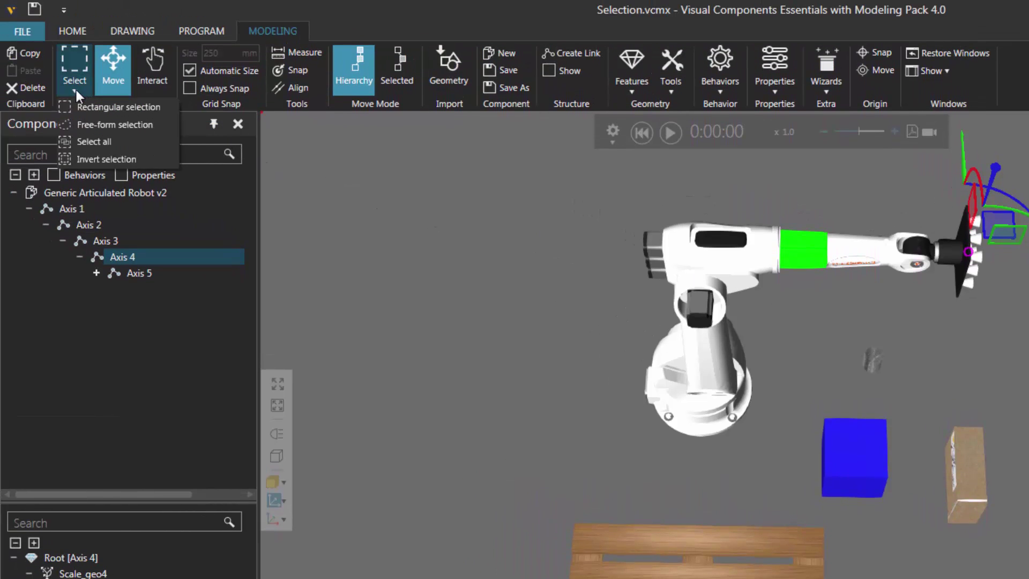
left_click(163, 107)
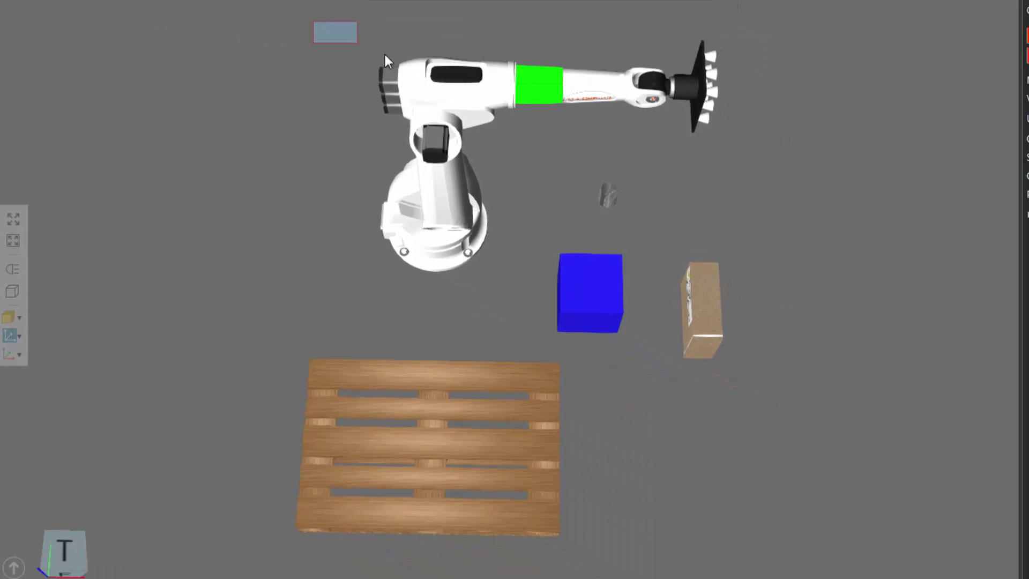
left_click_drag(385, 54, 590, 166)
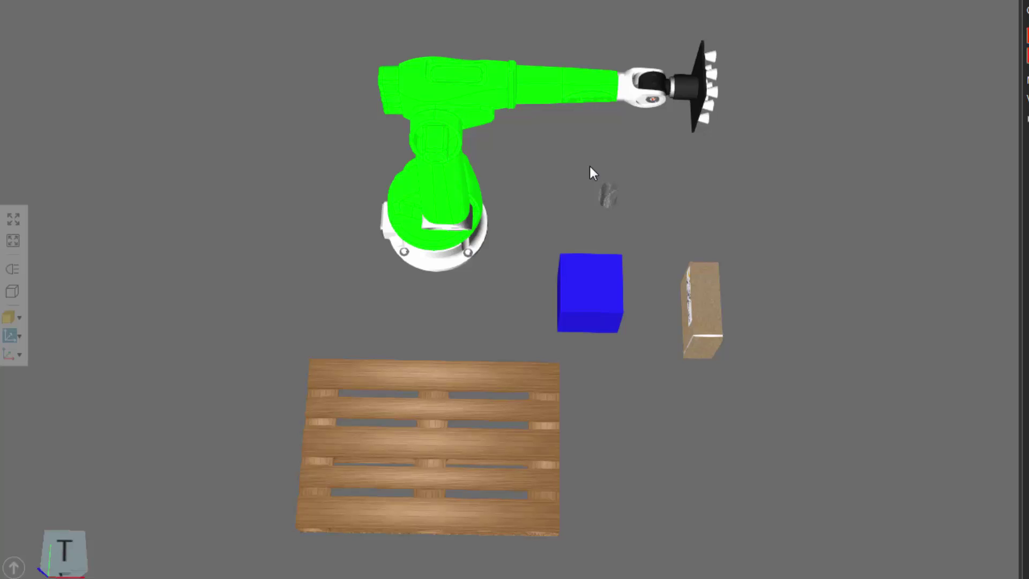
left_click_drag(532, 164, 815, 409)
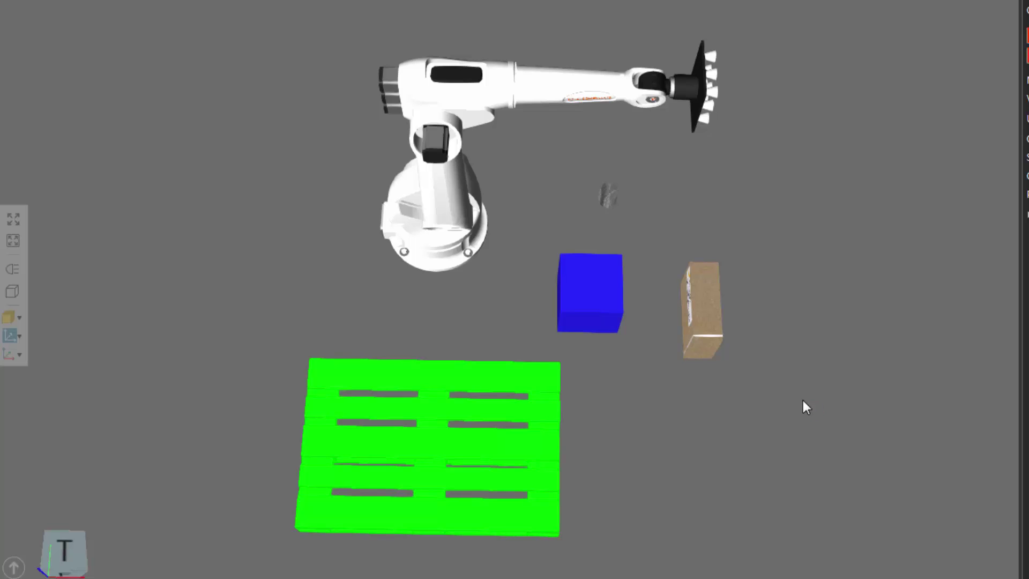
left_click_drag(337, 44, 552, 171)
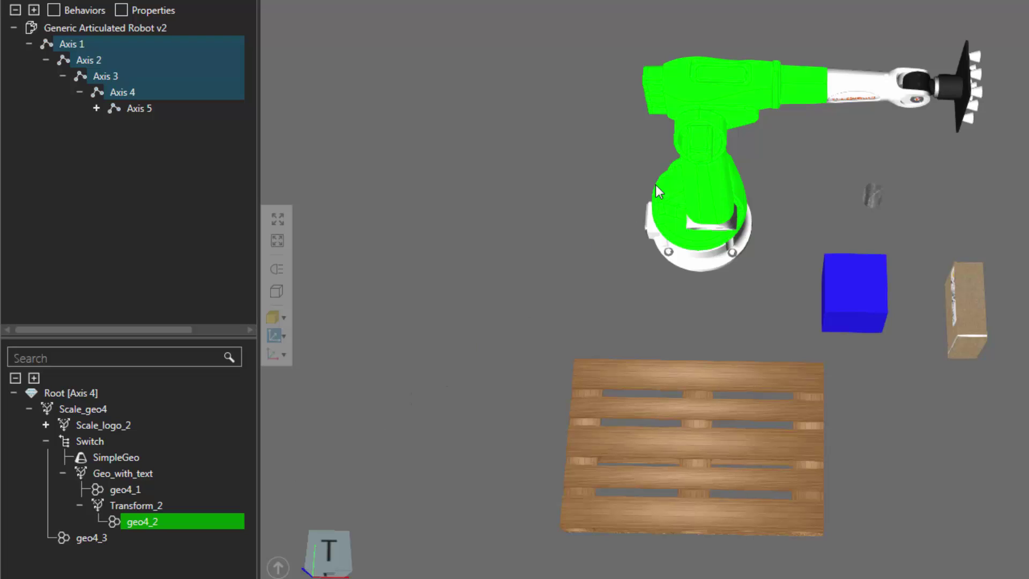
- Select the Axis 4 geometry feature geo4_2 on the robot and add geo4_1 to the selection
left_click(794, 91)
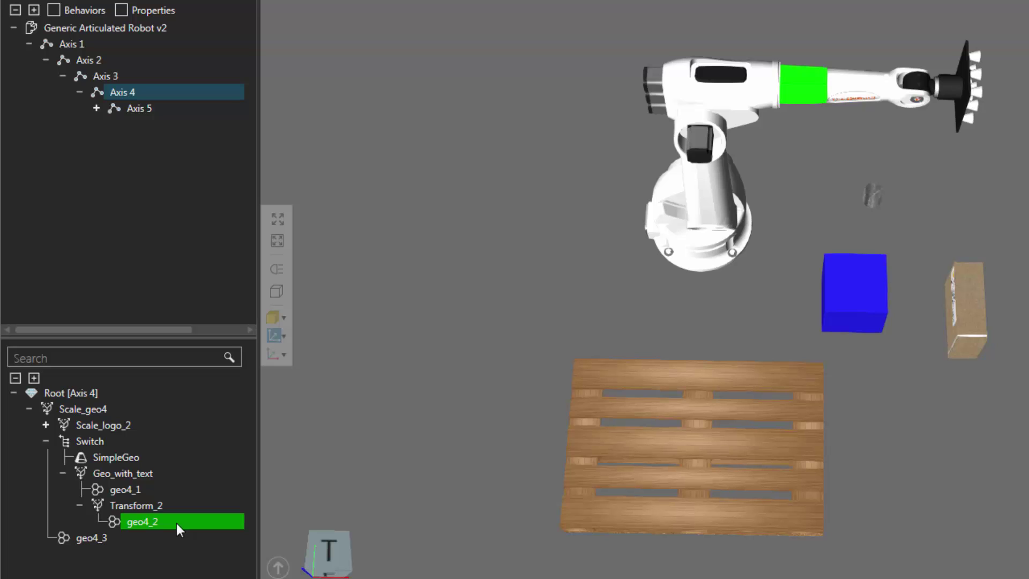
left_click(152, 490)
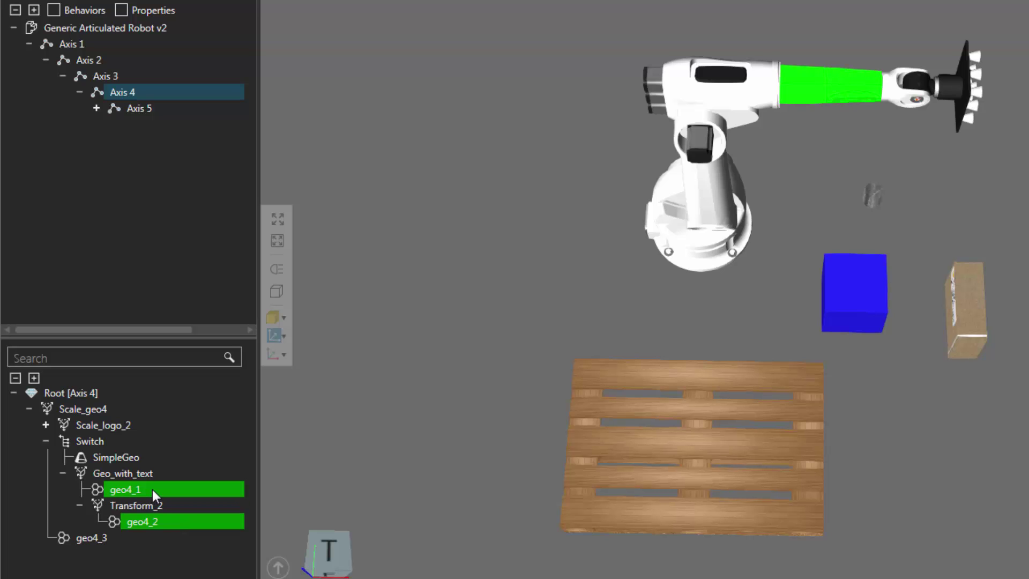
- In Axis 4's geometry tree, select the Scale_logo_2 feature and, separately, the Transform_2 feature
left_click(144, 426)
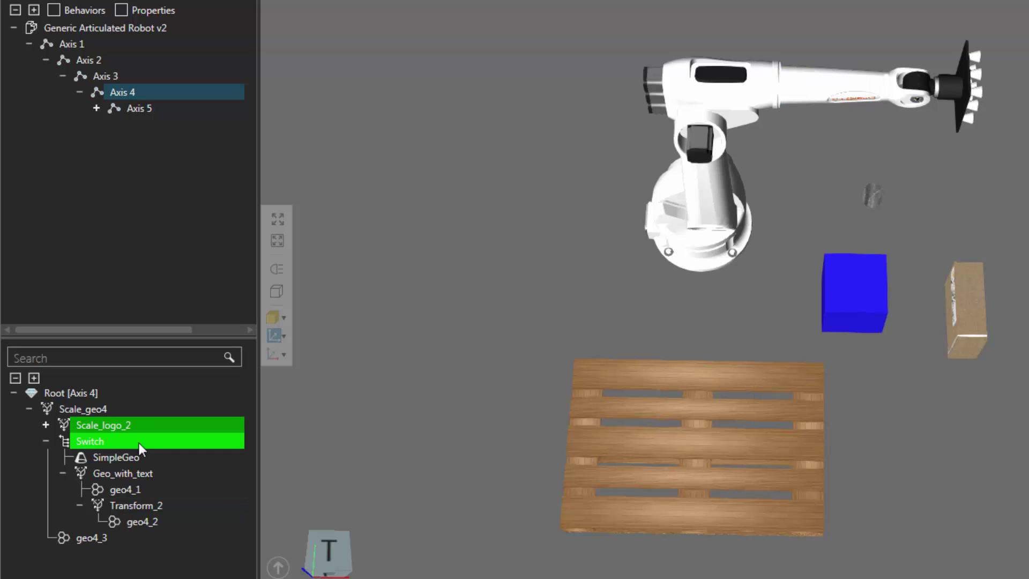
left_click(169, 503)
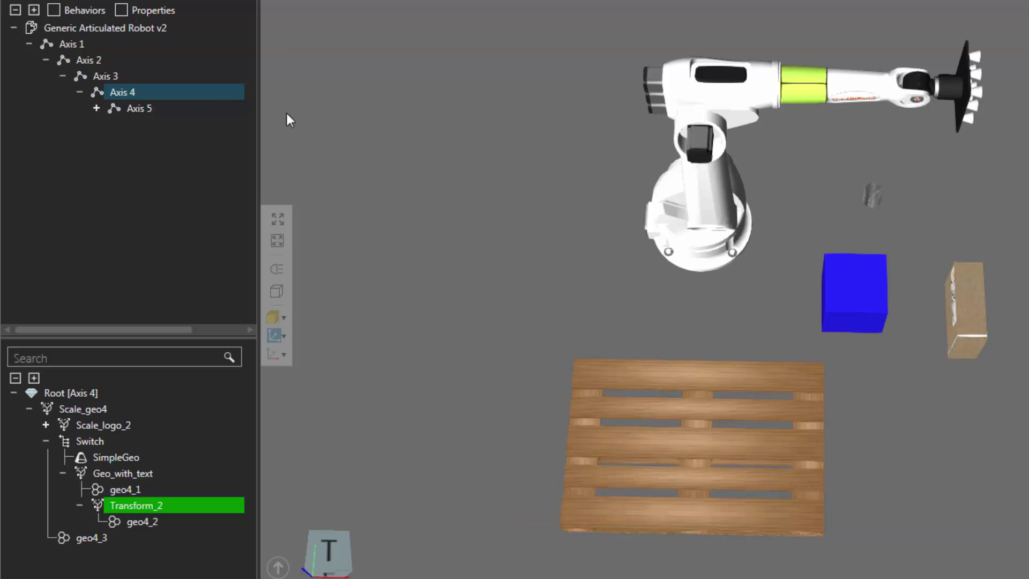
- Select the robot's root node, switch the selection to the Axis 1 link and add Axis 2 to it
left_click(182, 25)
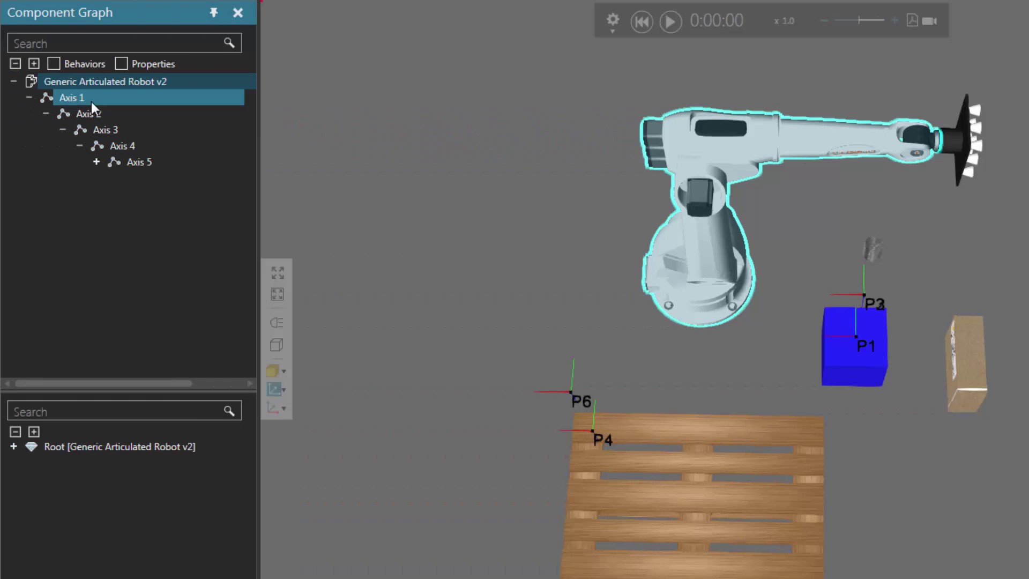
left_click(91, 101)
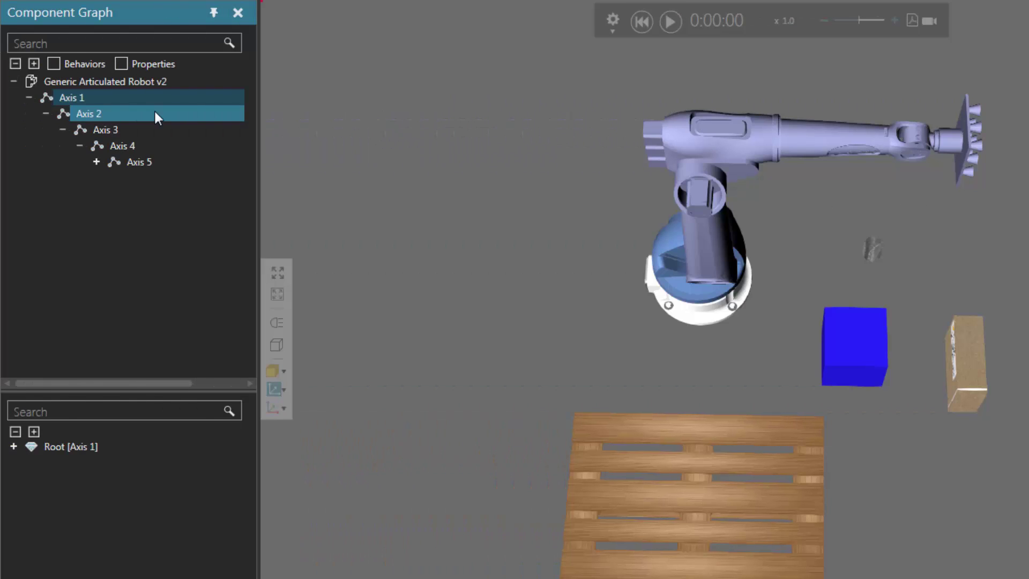
left_click(155, 113, "ctrl")
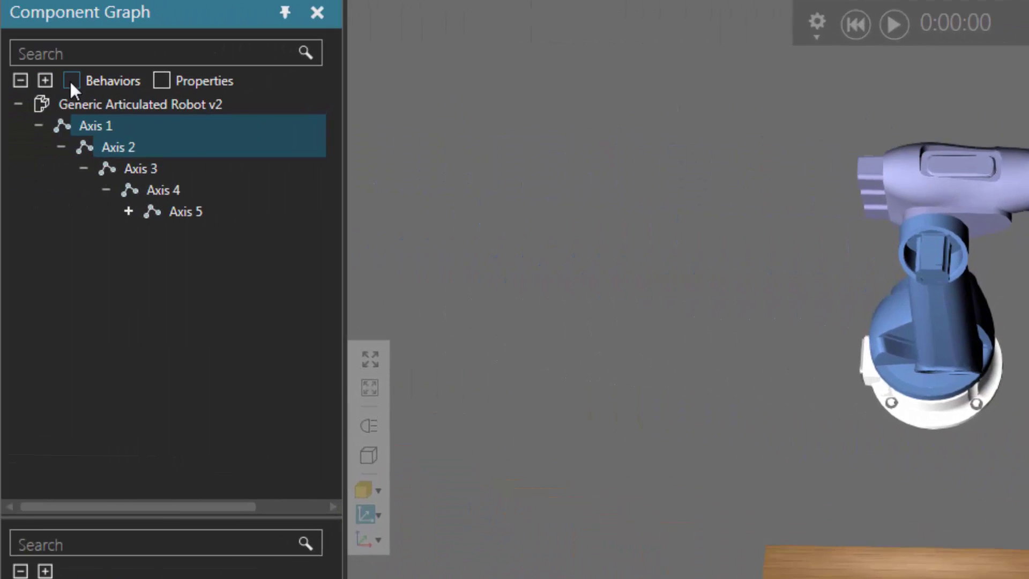
- Show behaviors and properties in the component graph and expand the robot's property list
left_click(71, 81)
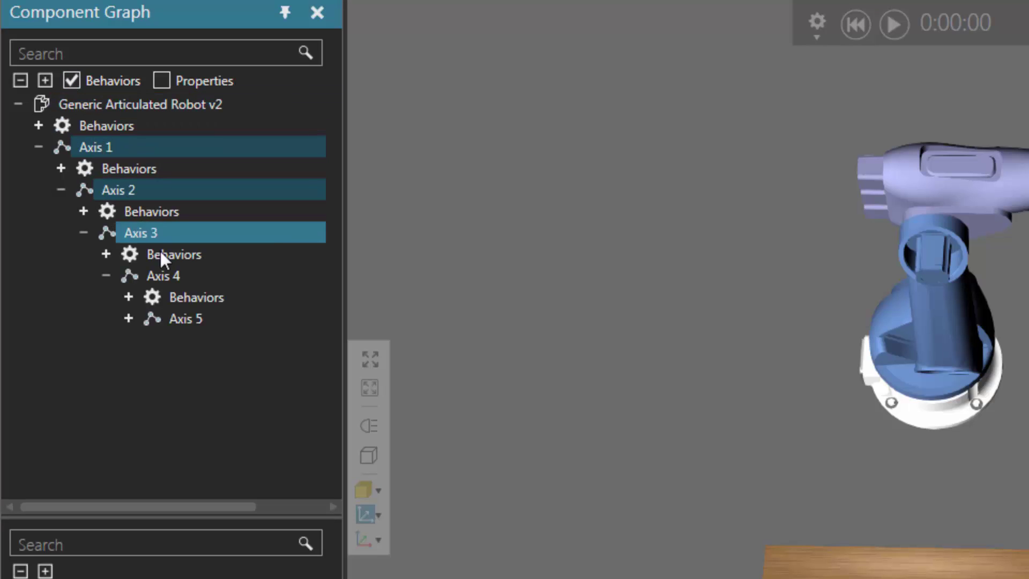
left_click(162, 82)
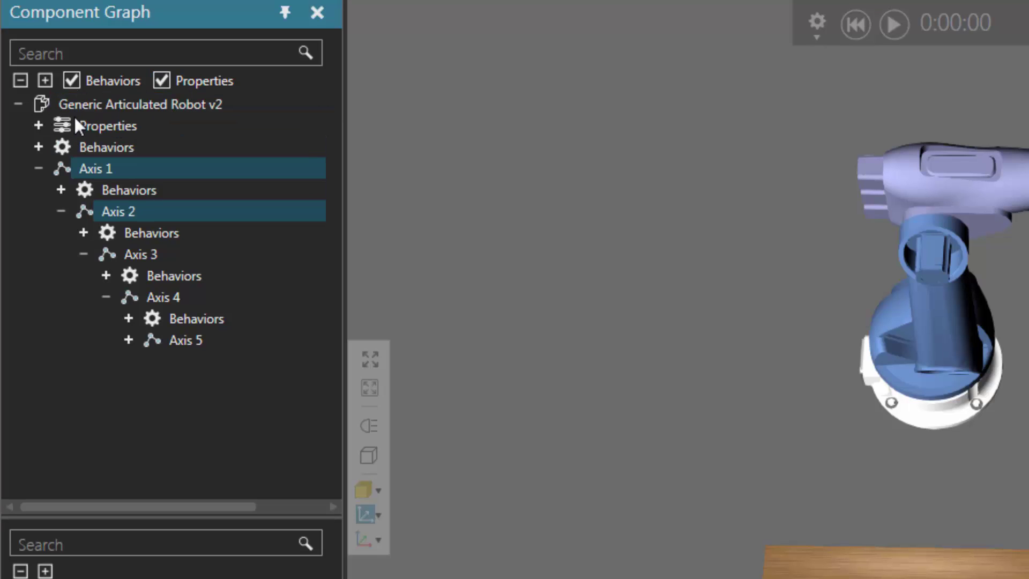
left_click(38, 124)
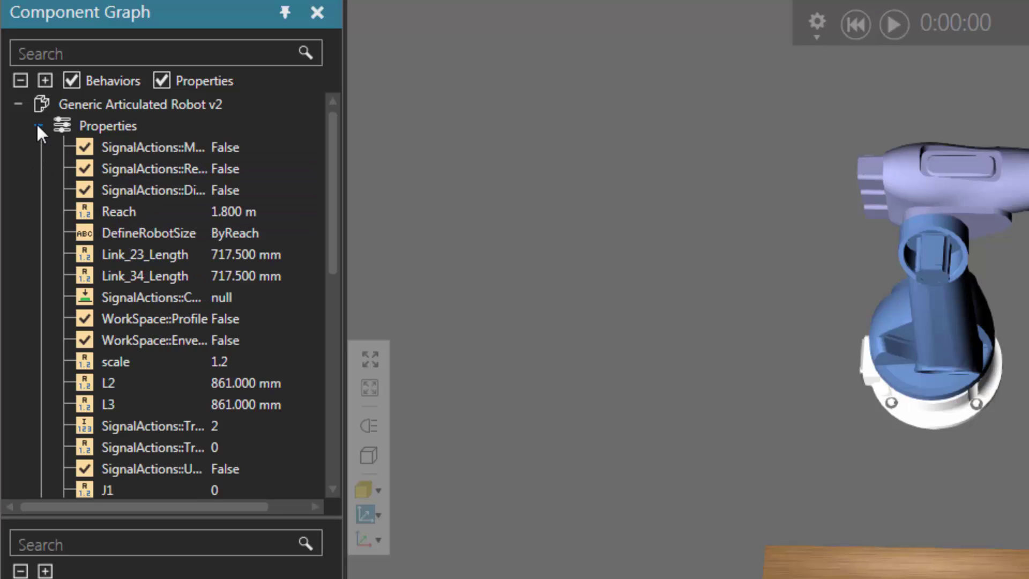
- Select the first two SignalActions properties of the robot, add and remove the third, and collapse the property list
left_click(137, 148)
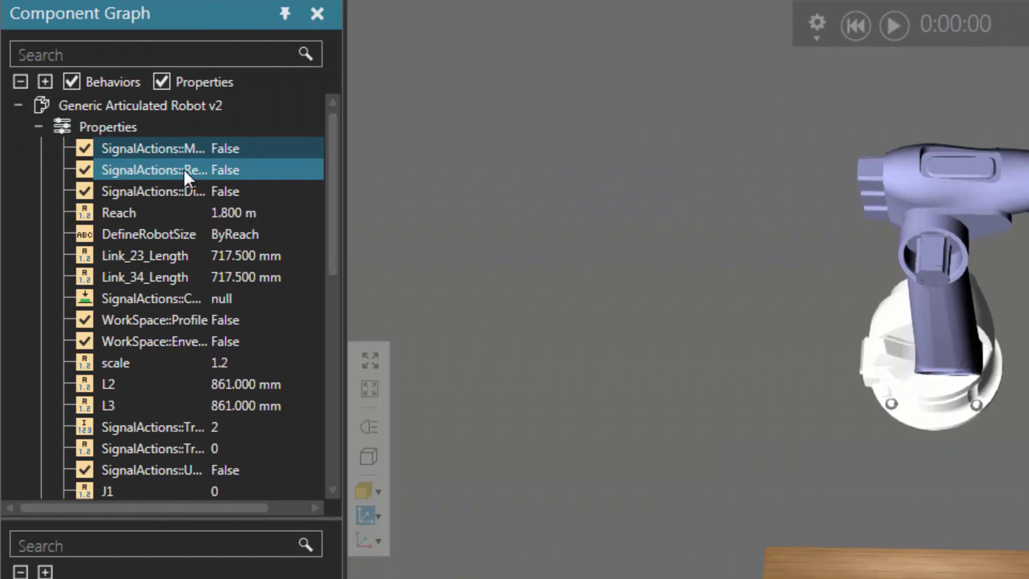
left_click(184, 170, "ctrl")
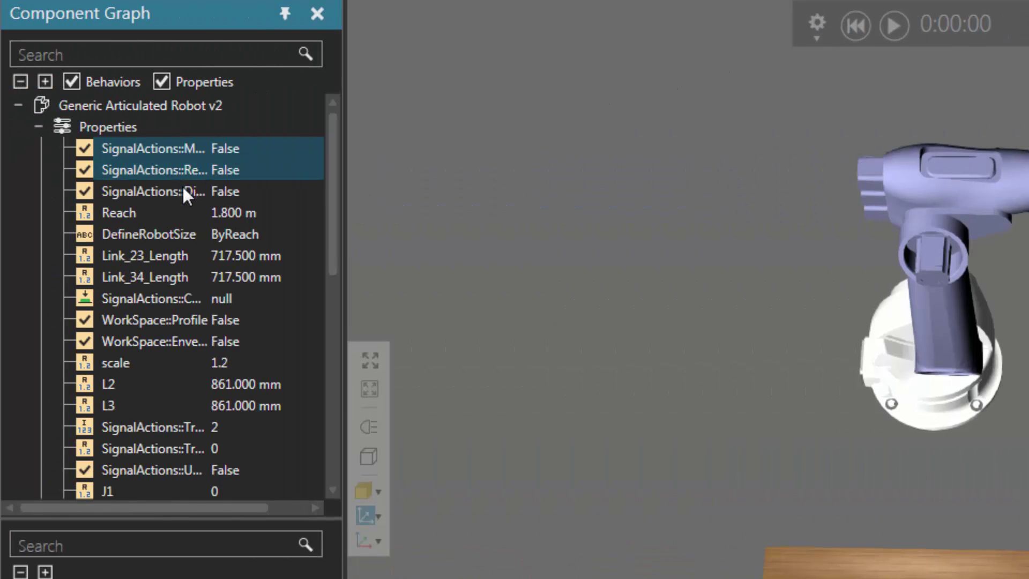
left_click(182, 186, "ctrl")
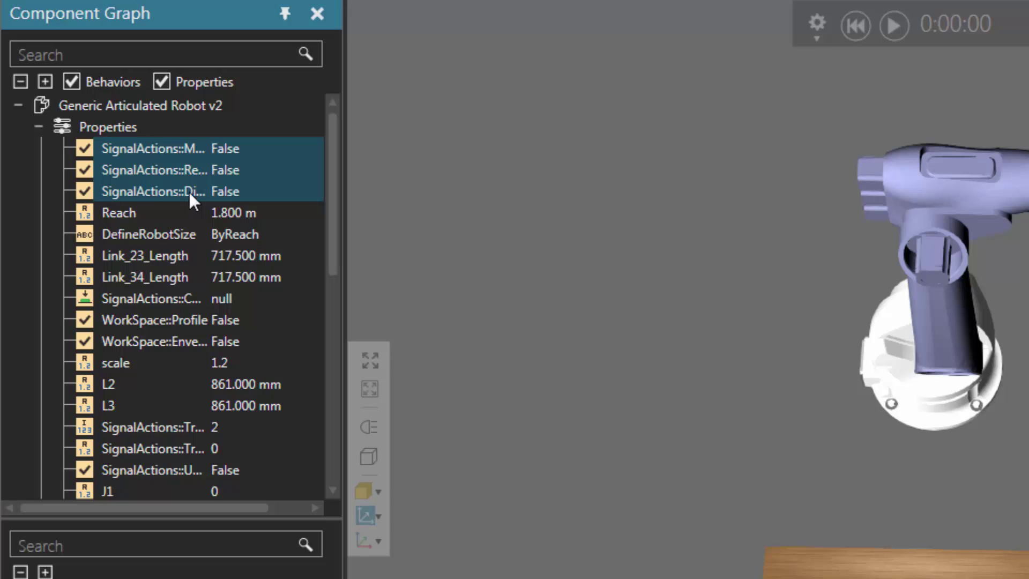
left_click(188, 190, "ctrl")
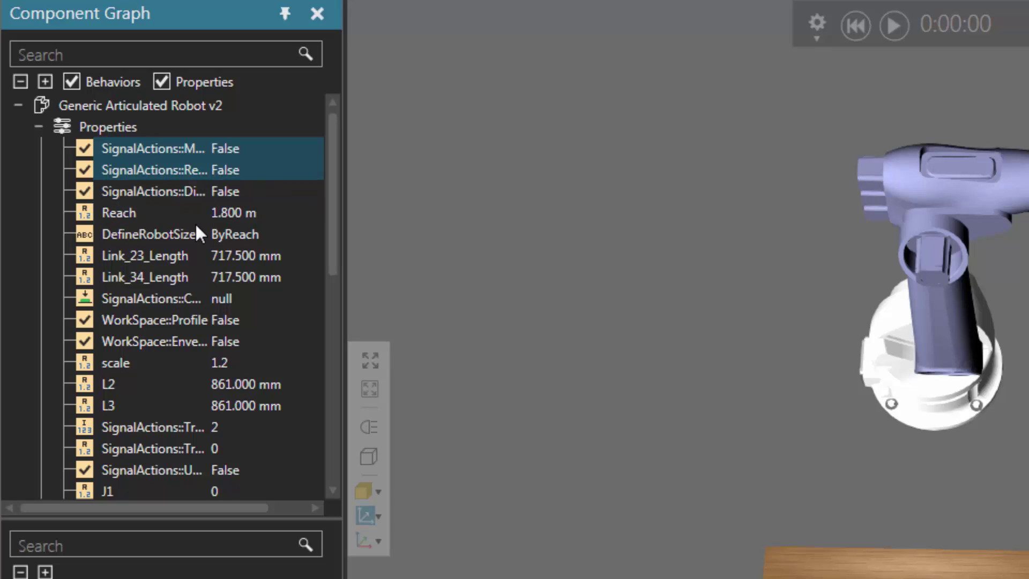
left_click(38, 127)
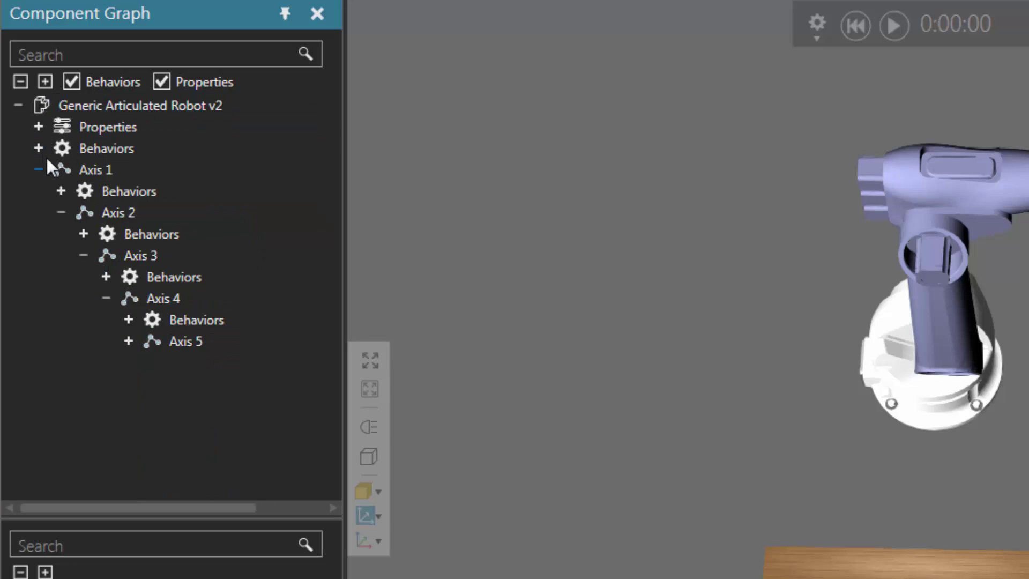
- Expand the robot's behaviors and select Controller, adding and removing Kinematics so only Controller stays selected
left_click(38, 148)
left_click(167, 168)
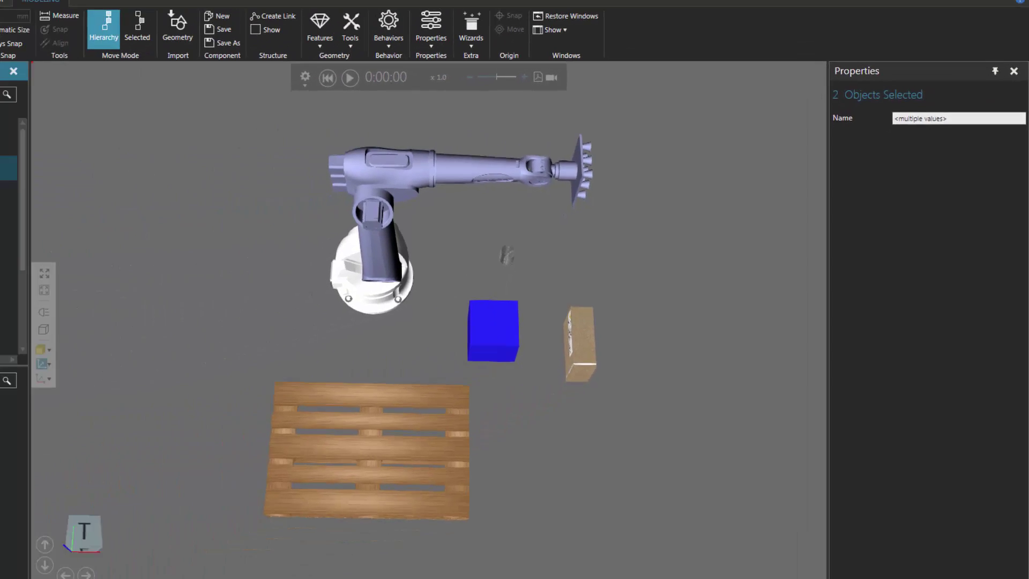
left_click(88, 181, "ctrl")
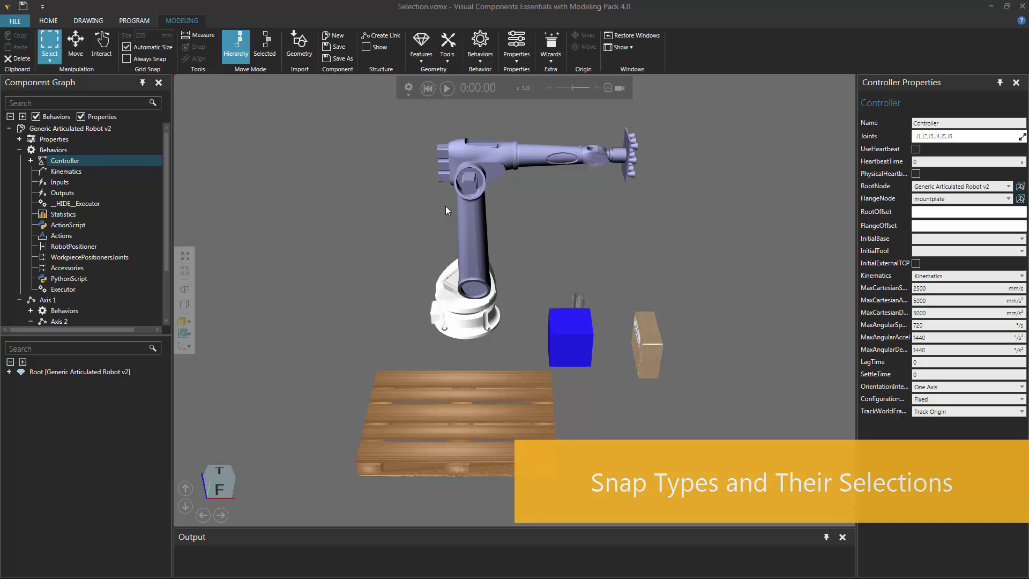
- In the home view, measure with the Edge snap from the midpoint of the pallet's front edge to its back corner near the blue box
left_click(49, 20)
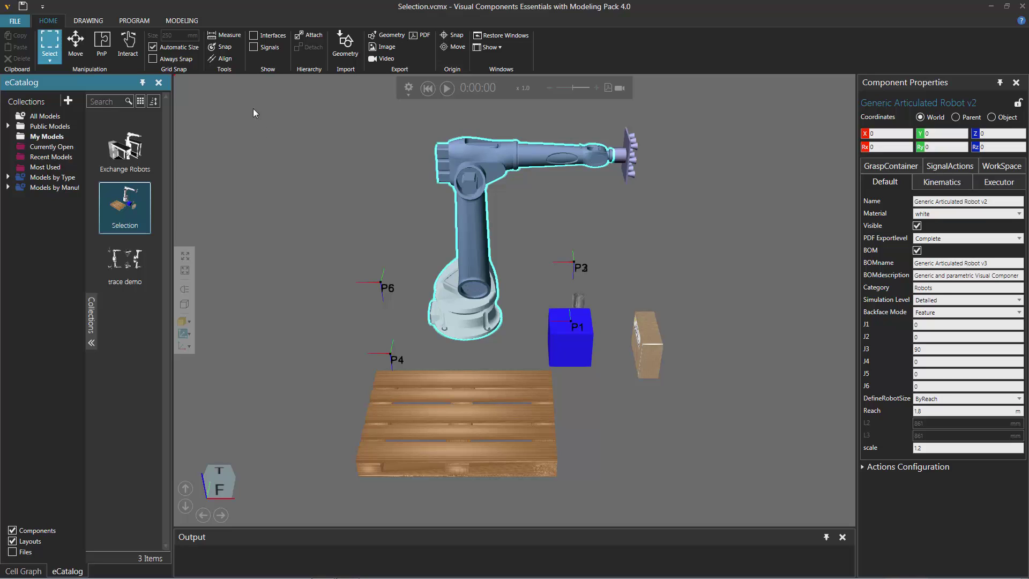
left_click(224, 35)
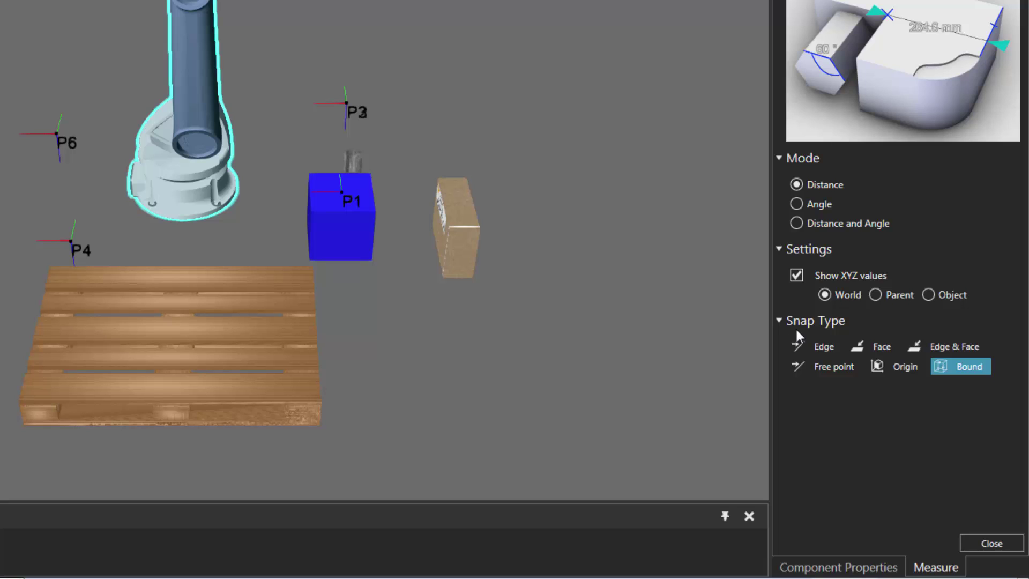
left_click(823, 350)
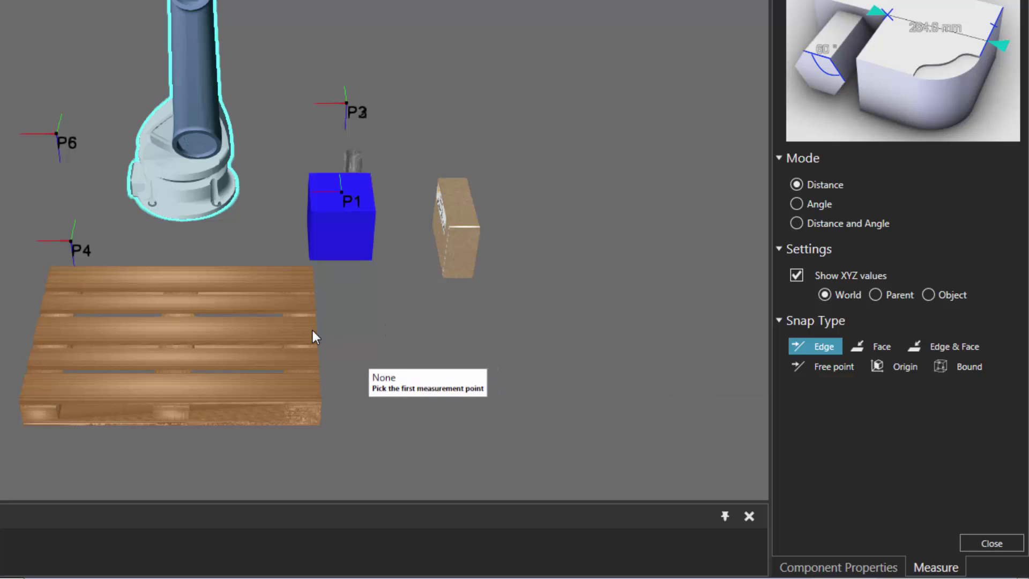
left_click(174, 397)
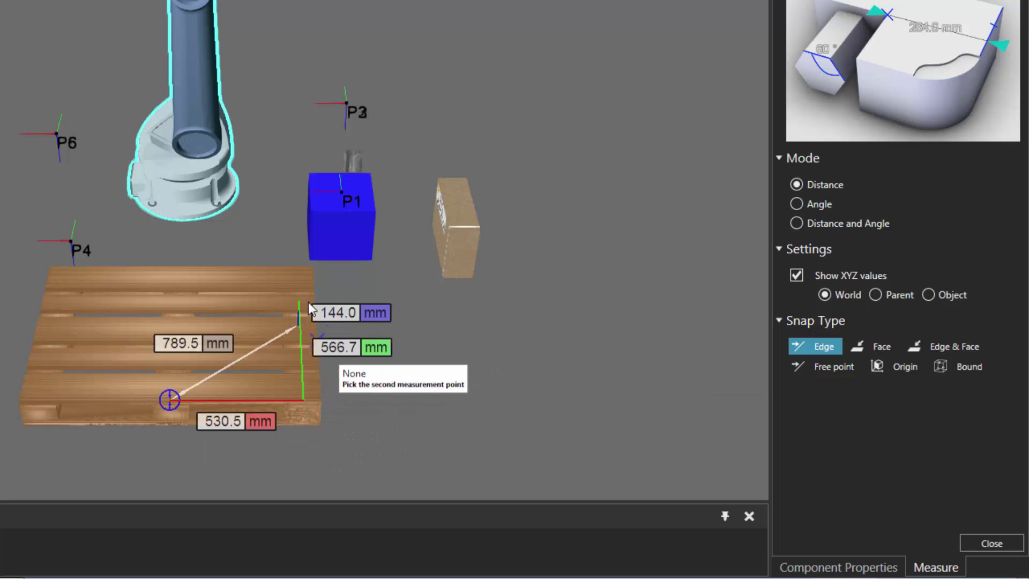
left_click(311, 267)
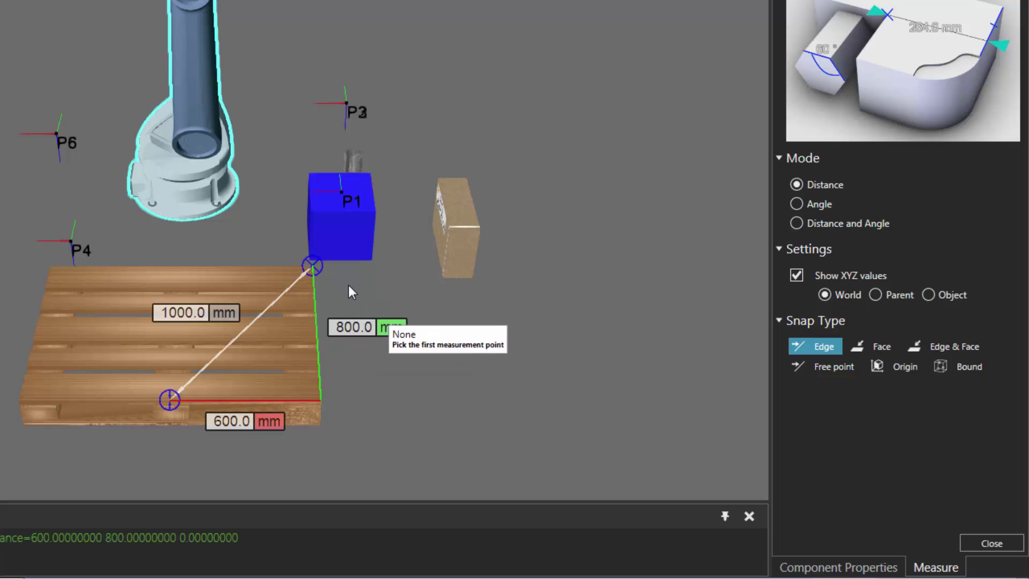
- Measure the distance between the pallet's middle and front board faces using the Face snap type
left_click(864, 342)
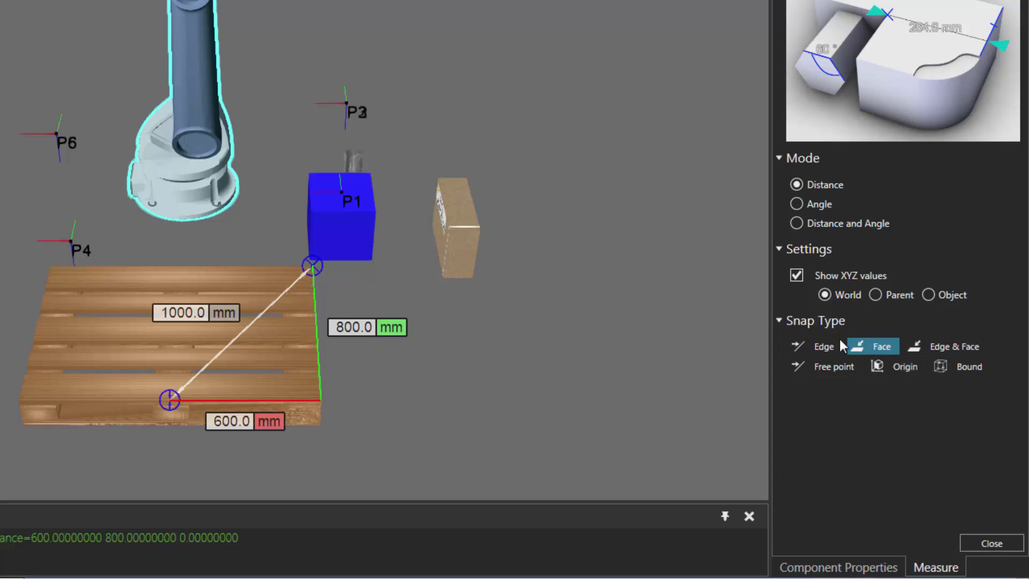
left_click(88, 325)
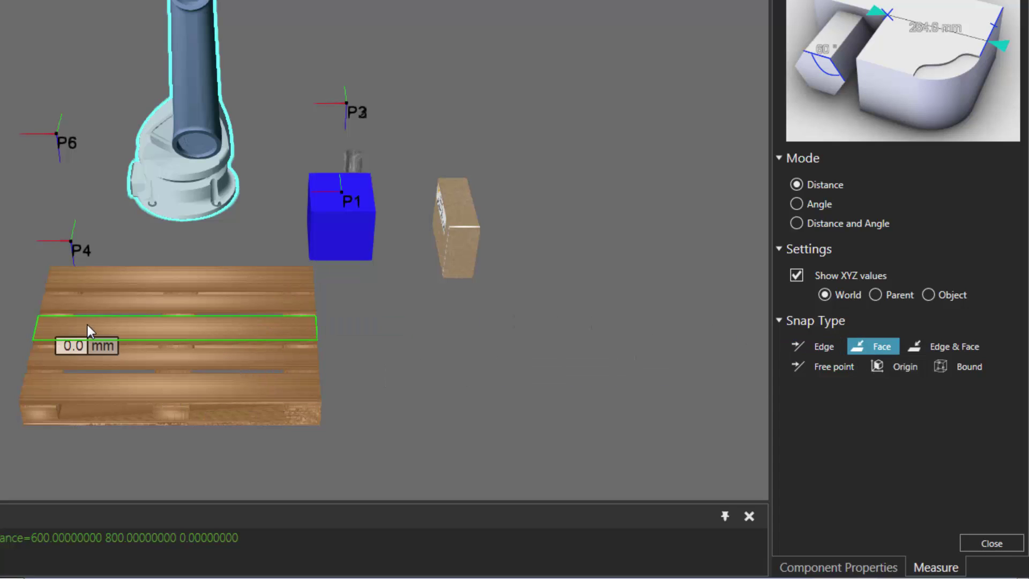
left_click(170, 385)
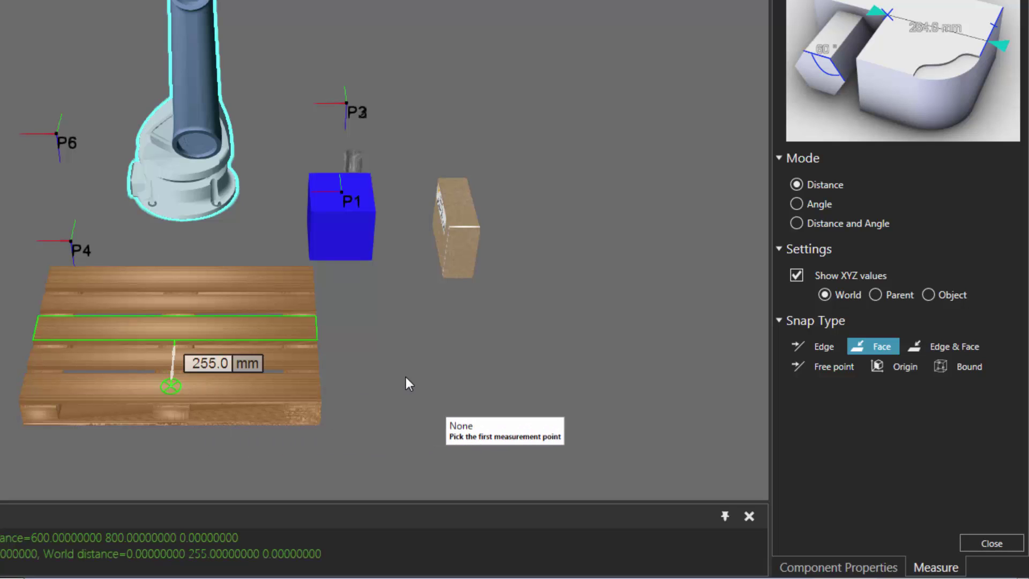
- Using the Edge & Face snap type, measure from the pallet's side edge to the face of its middle board
left_click(937, 345)
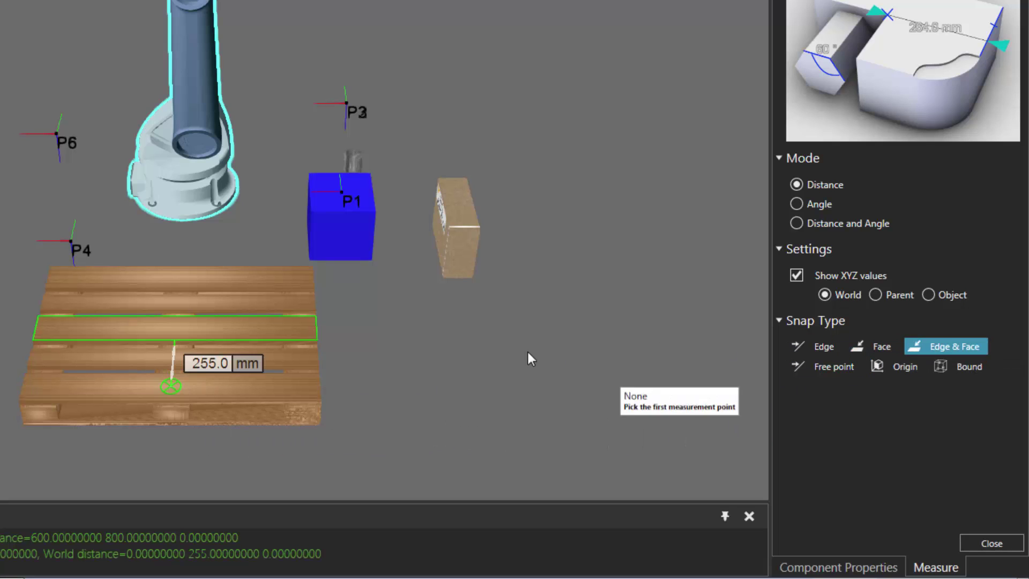
left_click(319, 373)
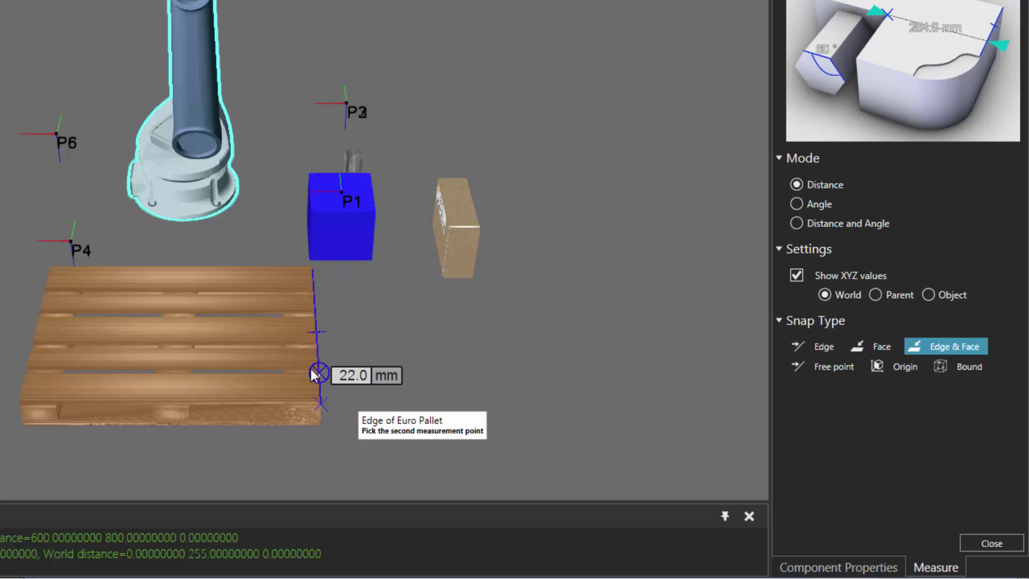
left_click(176, 326)
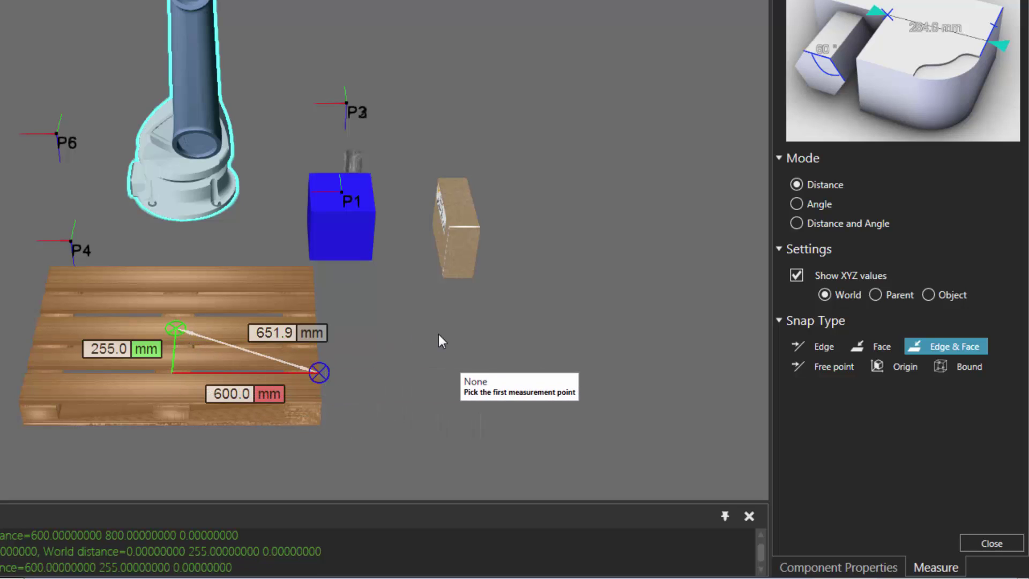
- Measure from a free point on the floor by the cardboard box to the Euro Pallet's origin, using the Free point and Origin snaps
left_click(813, 367)
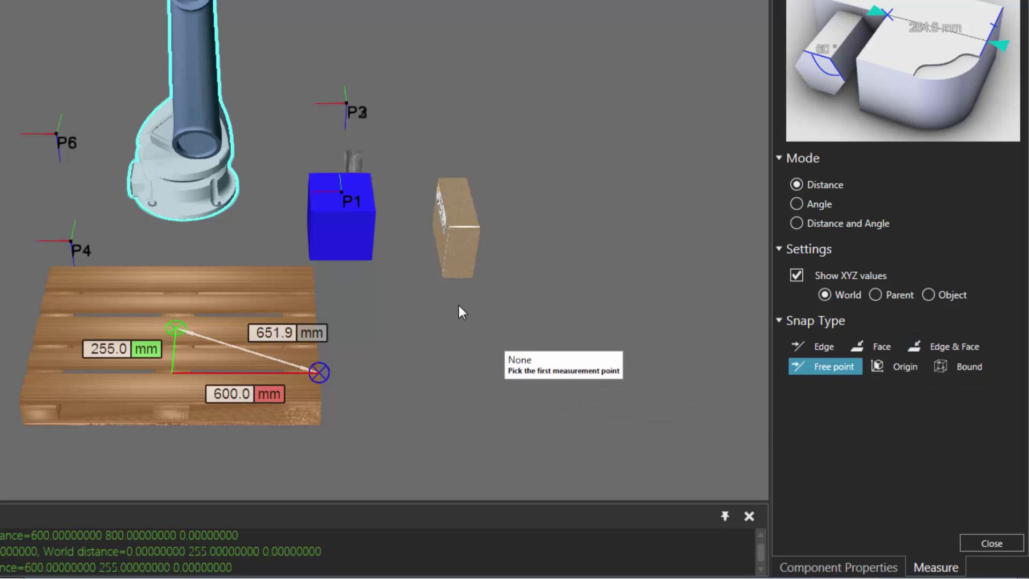
left_click(442, 281)
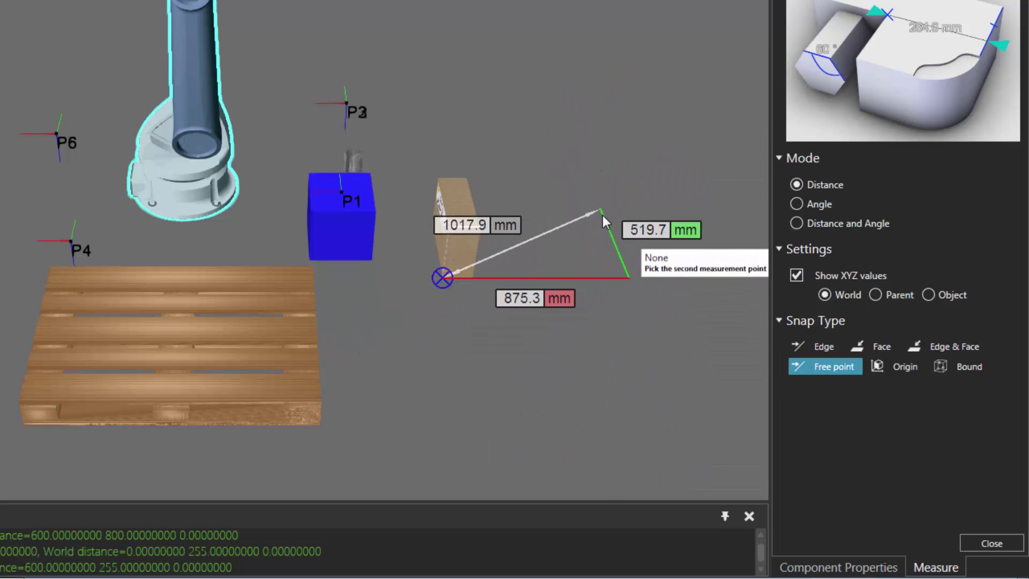
left_click(894, 367)
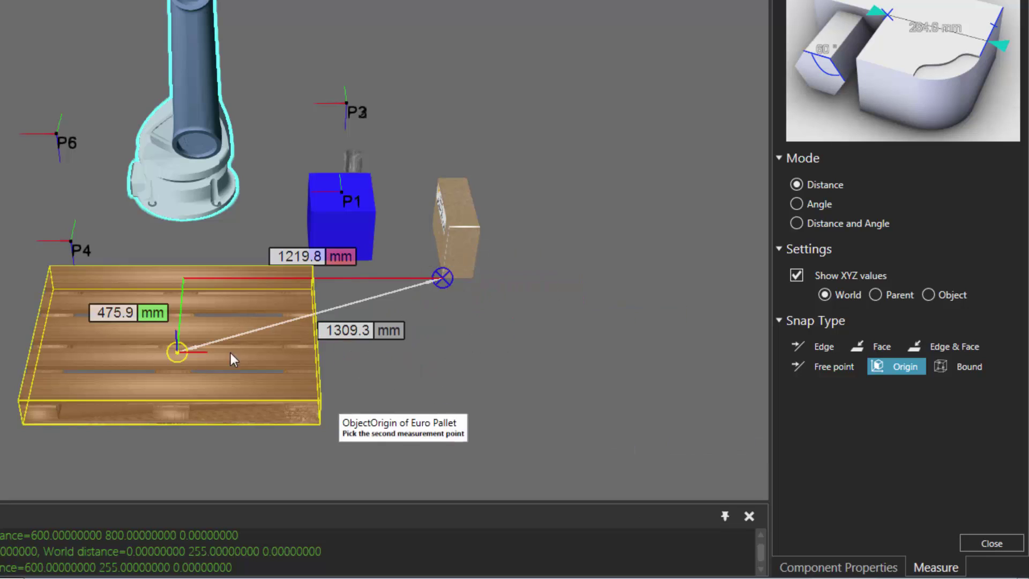
left_click(173, 350)
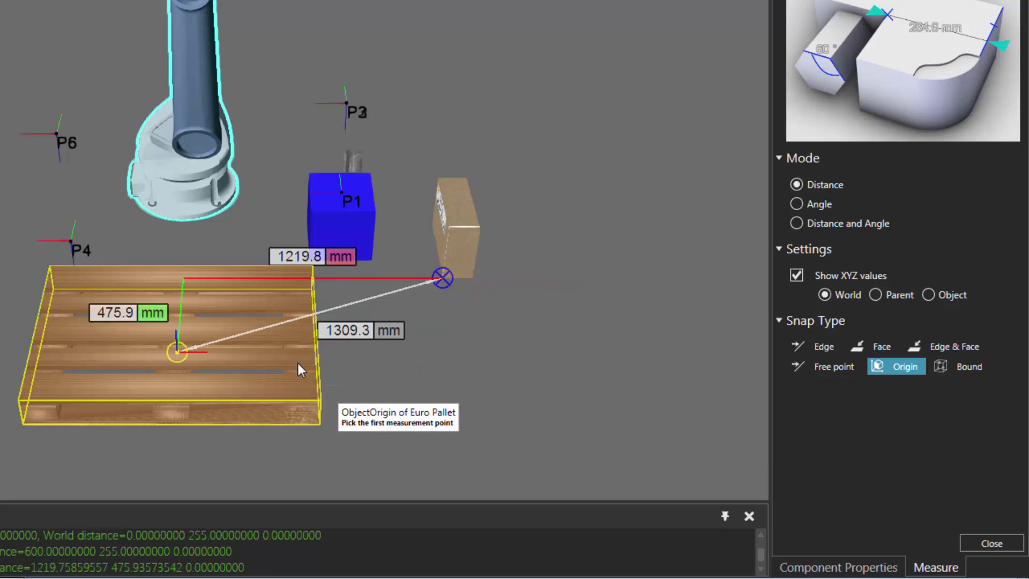
- Measure the distance from the robot's base origin to the origin of Axis 4 with the Origin snap
left_click(185, 188)
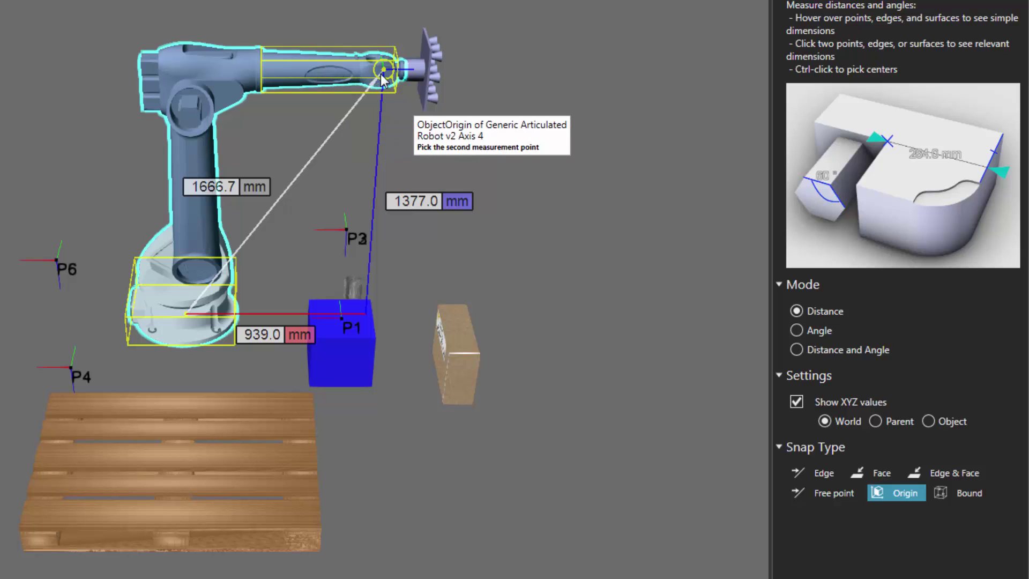
left_click(385, 70)
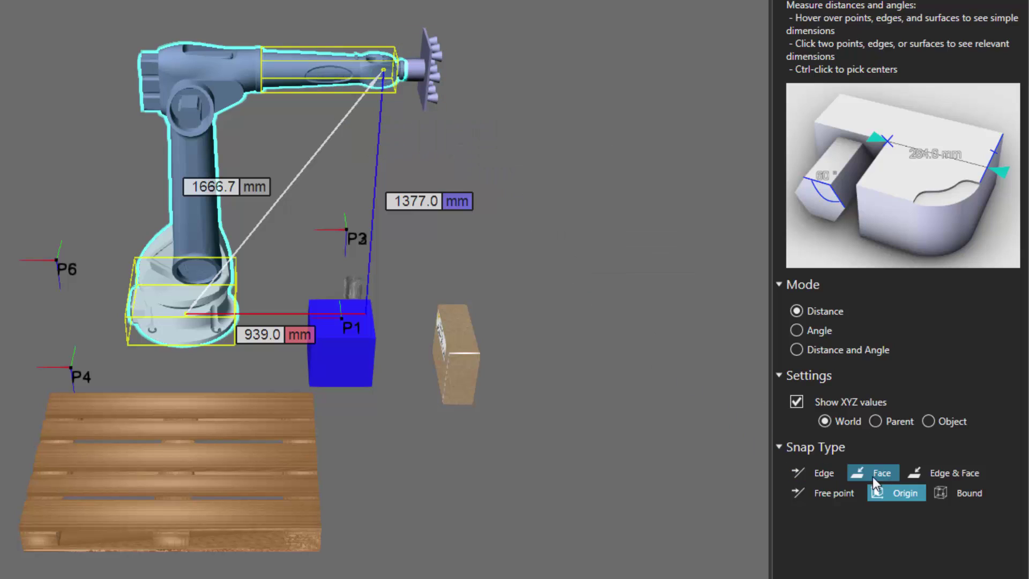
- Switch to the Bound snap type and measure between two bounding-box corners of the cardboard box
left_click(947, 494)
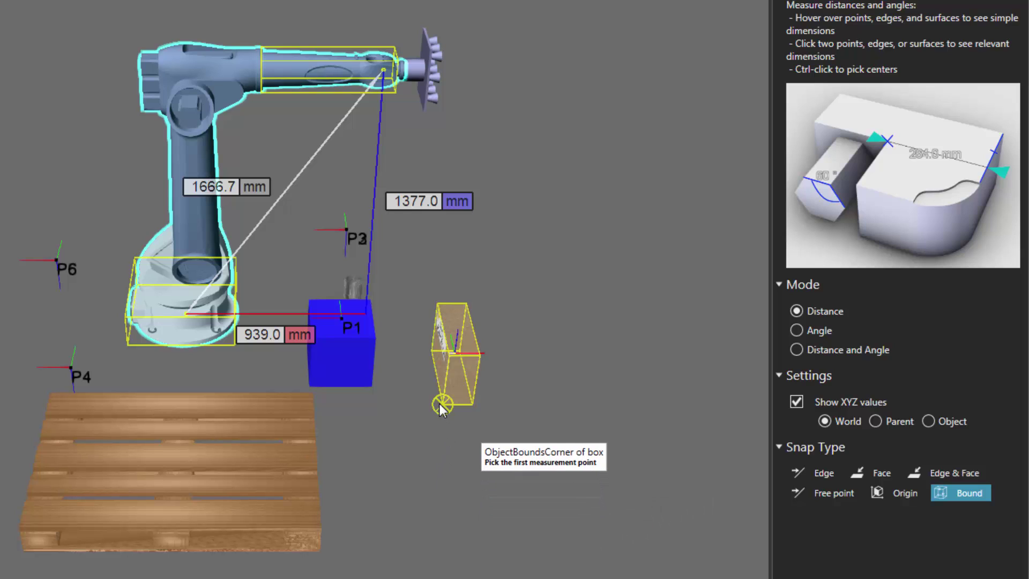
left_click(443, 406)
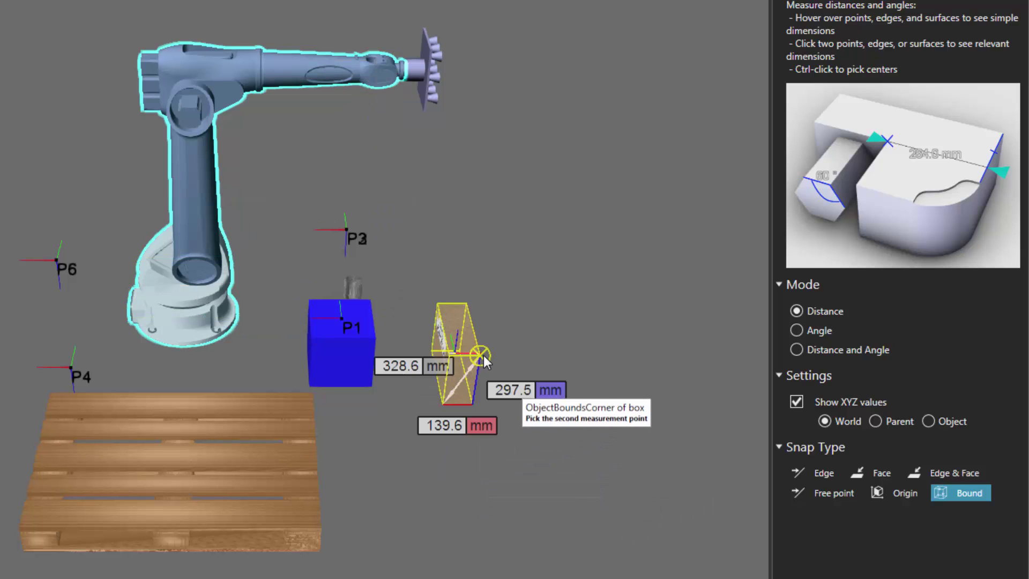
left_click(483, 353)
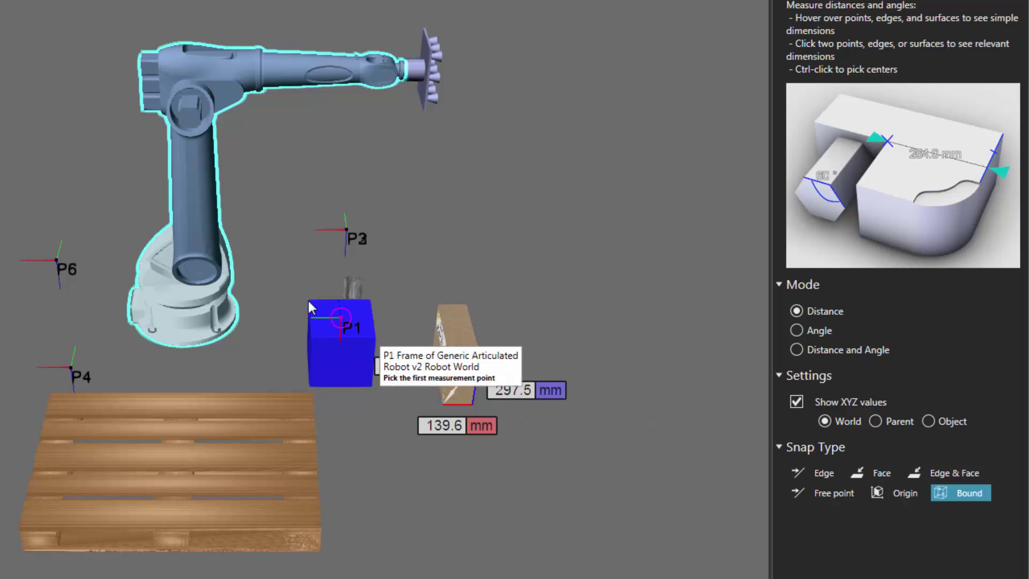
- Measure between the robot's bounding-box corner at its base and the opposite upper corner near the gripper, using the Bound snap type
left_click(129, 343)
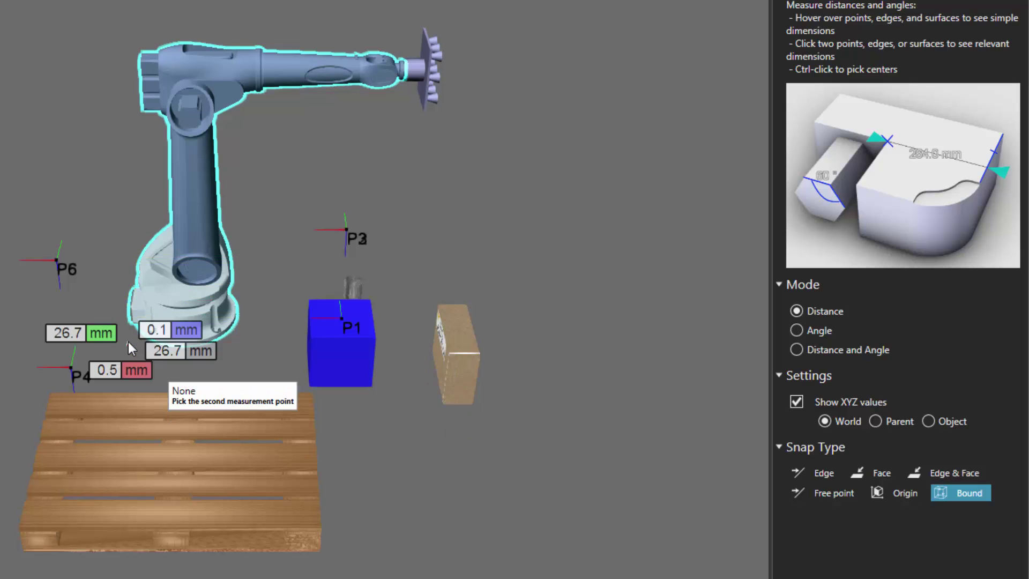
left_click(437, 52)
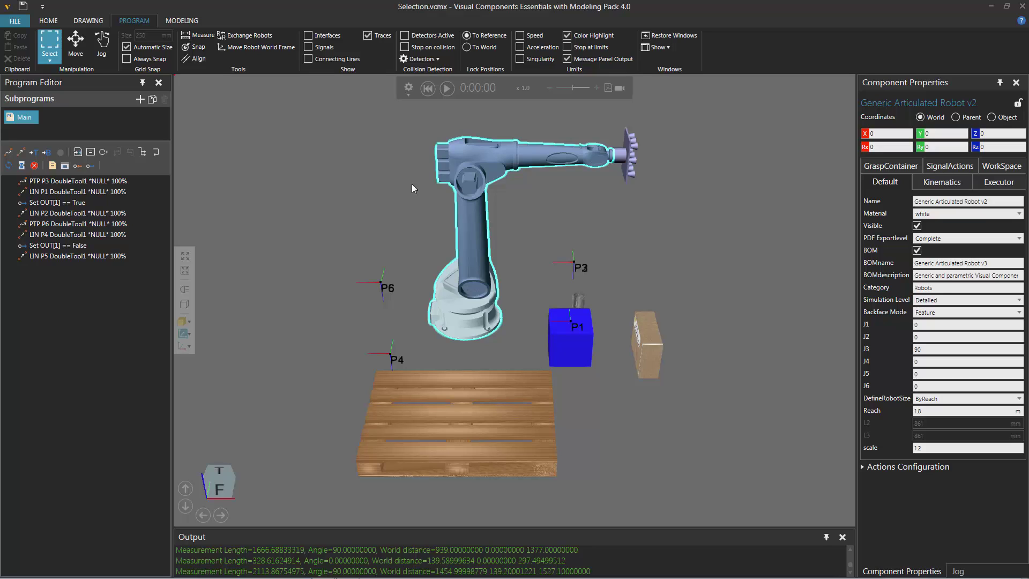
- Activate Jog for the robot and set its base to BASE_1 and its tool to TOOL[1]
left_click(102, 47)
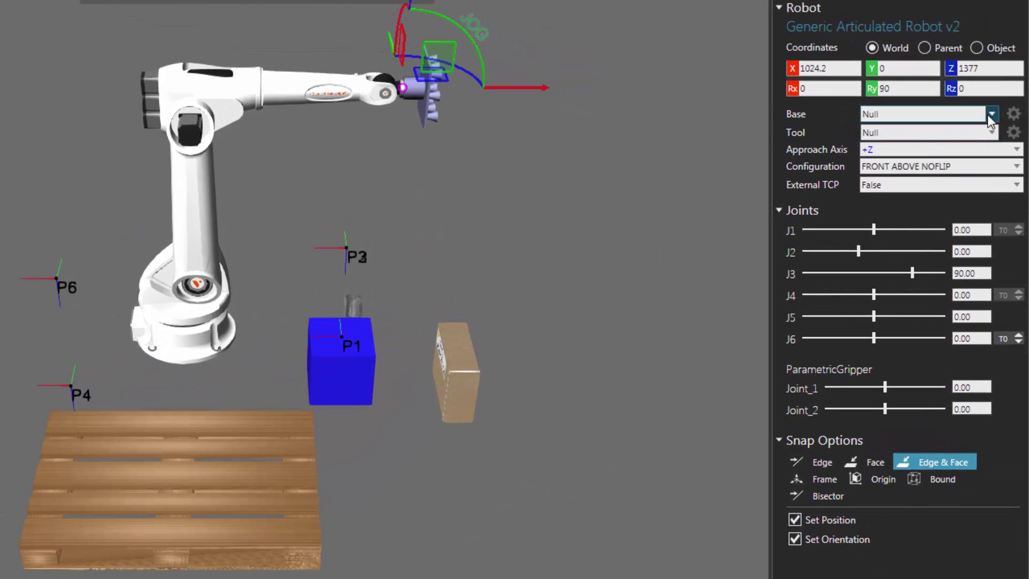
left_click(988, 115)
left_click(980, 143)
left_click(985, 134)
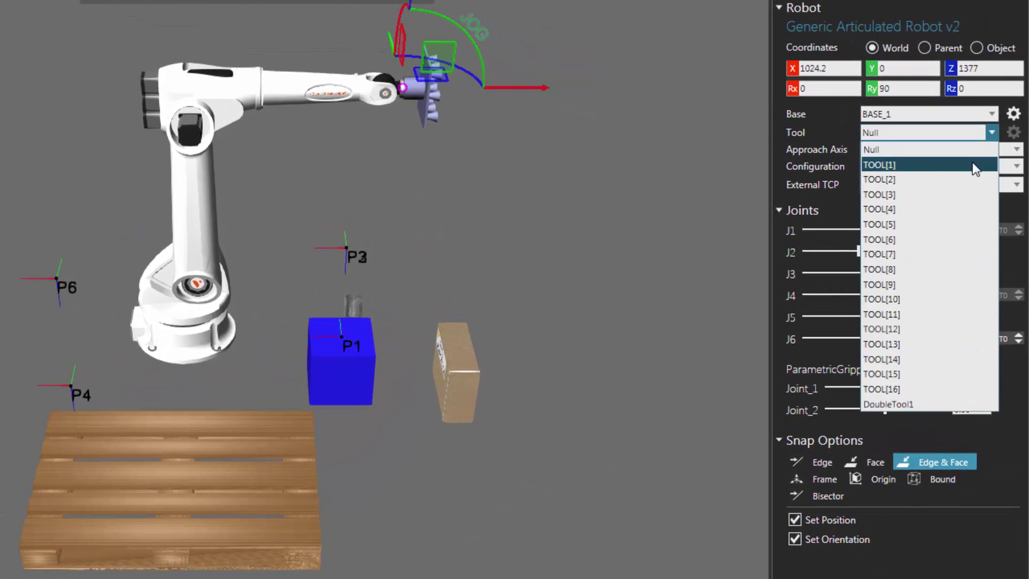
left_click(973, 164)
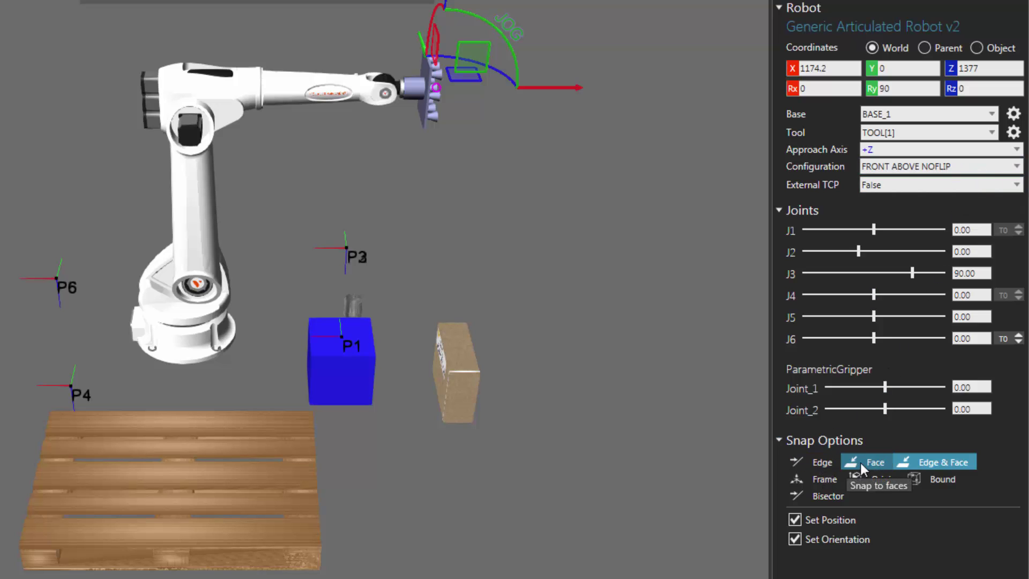
- Set the jog snap option to Frame and turn on the display of Frames in the 3D view
left_click(829, 481)
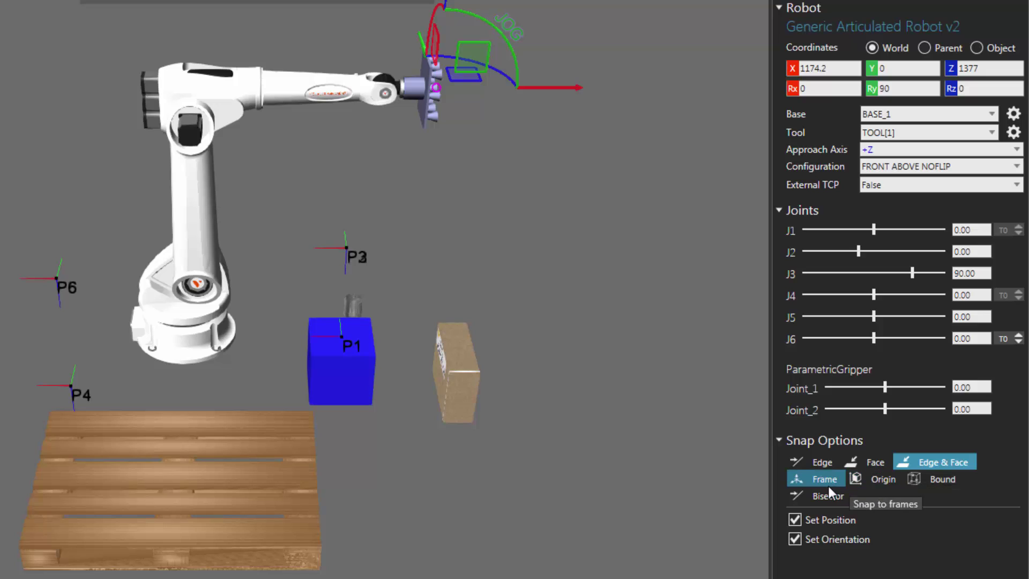
left_click(828, 486)
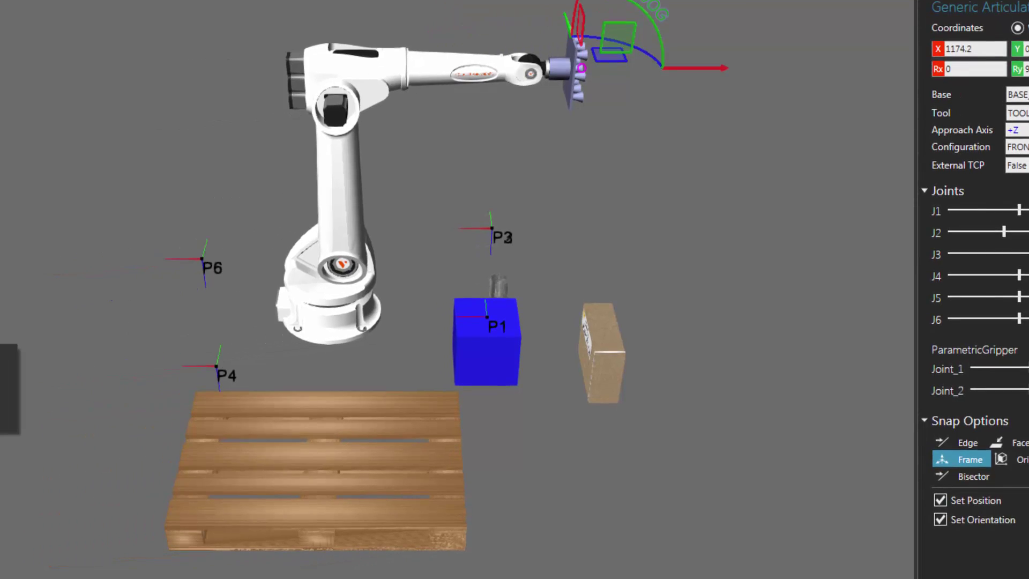
left_click(26, 321)
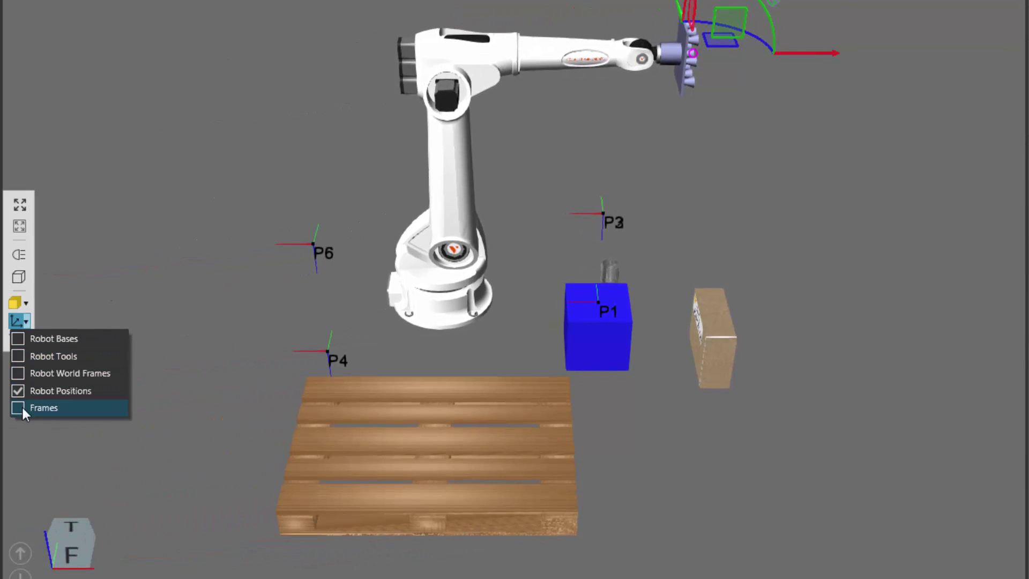
left_click(59, 408)
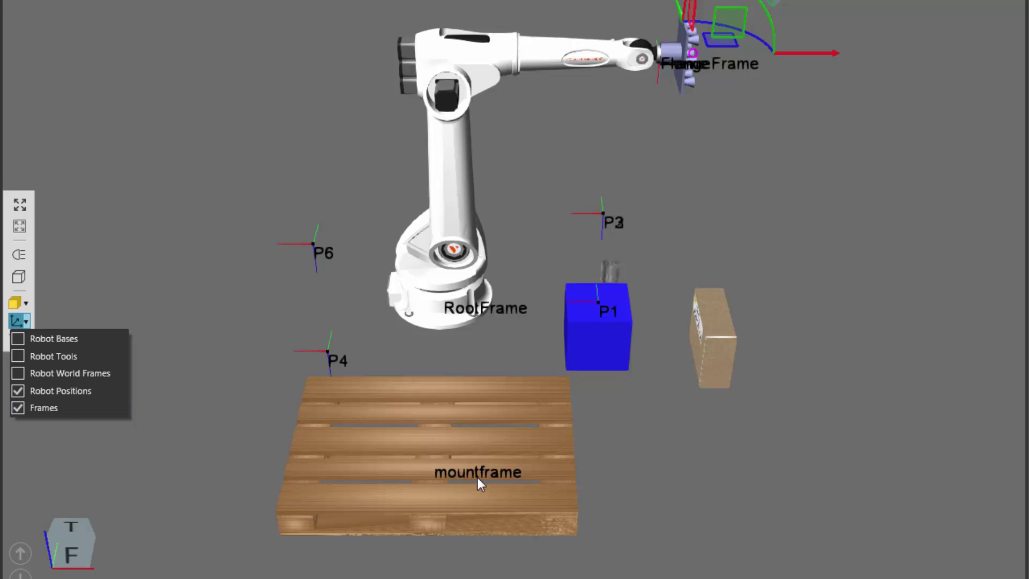
- Start the Snap command for the robot's tool and try the Origin and Bound snap types in turn
left_click(139, 72)
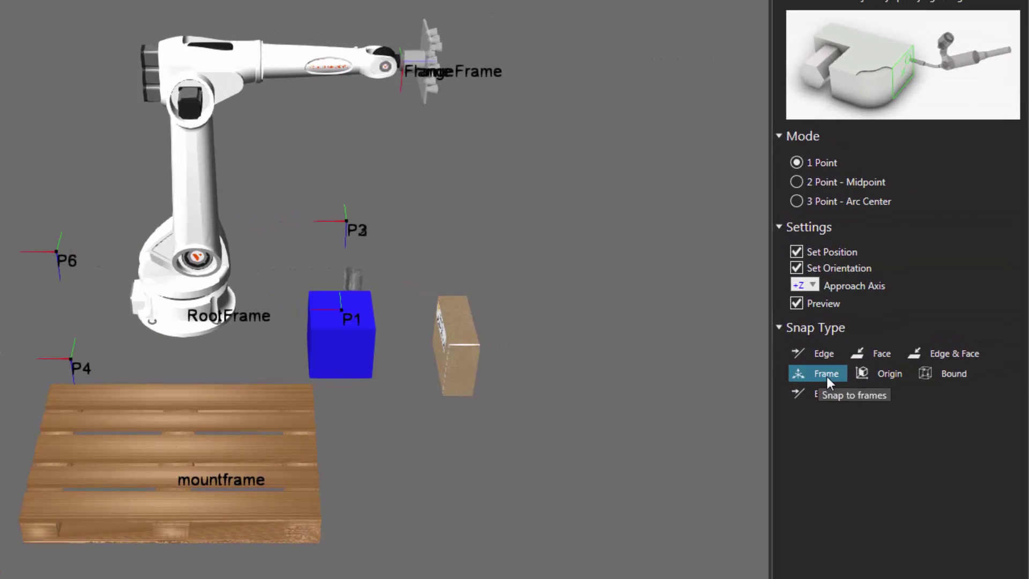
left_click(882, 374)
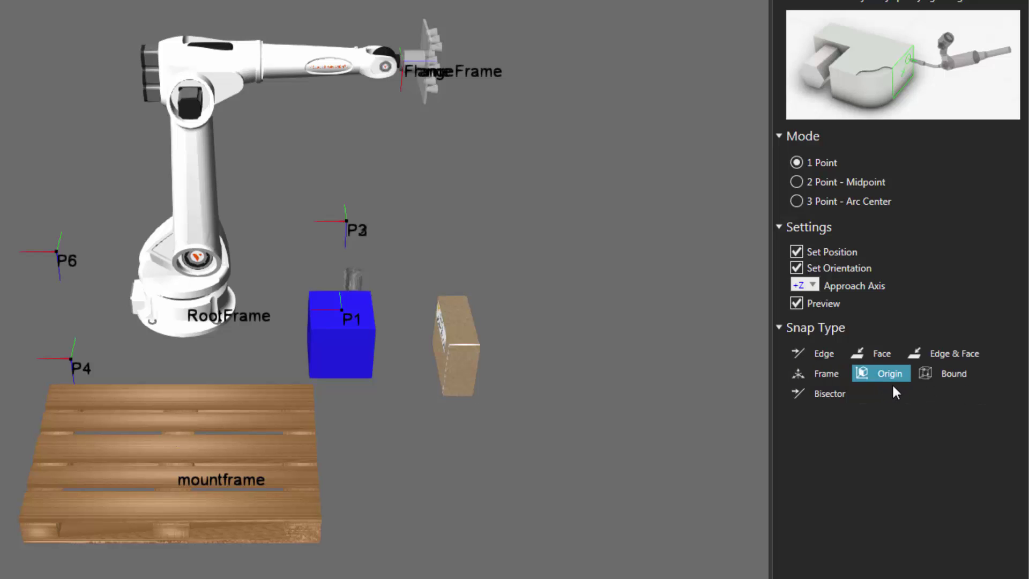
left_click(947, 376)
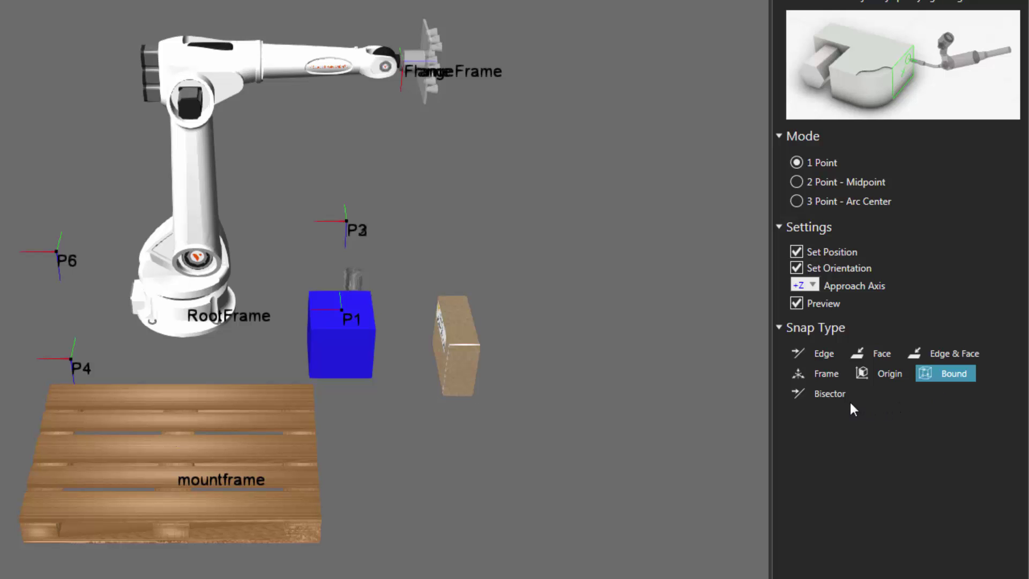
- Snap the robot's tool to the blue cube's upper side edge using the Bisector snap type in 1 Point mode
left_click(834, 394)
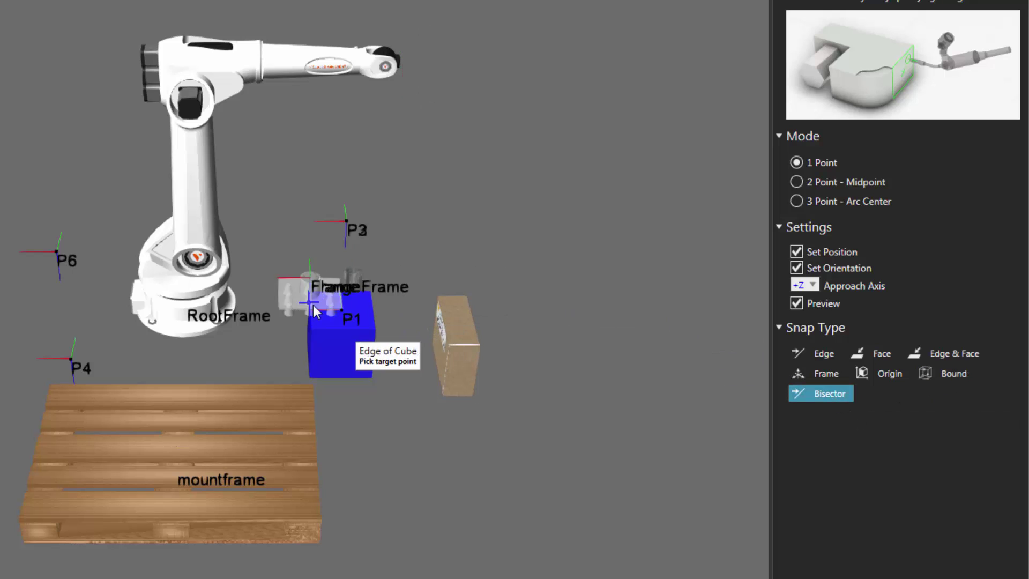
scroll(313, 310, "up", 8)
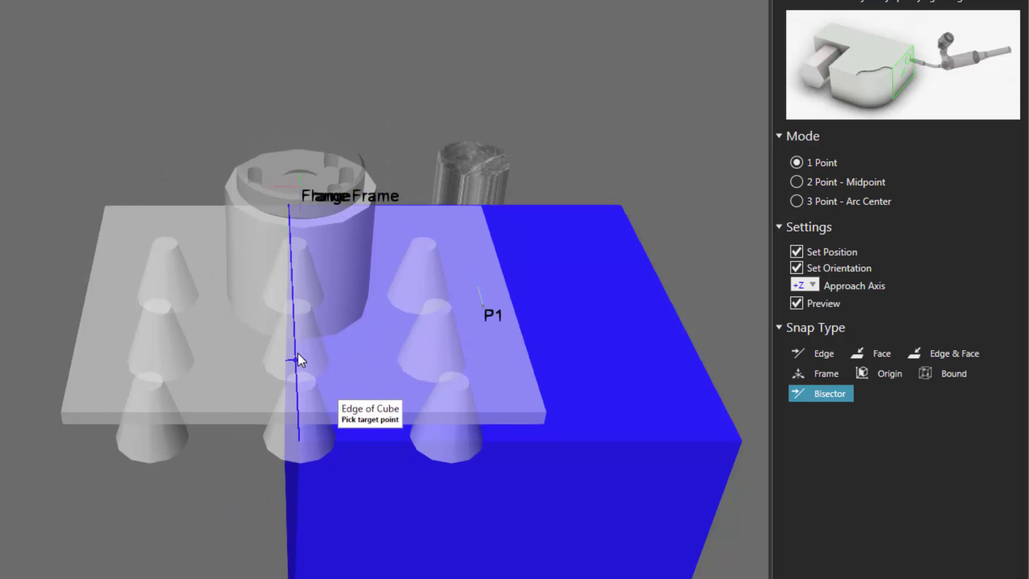
left_click(295, 323)
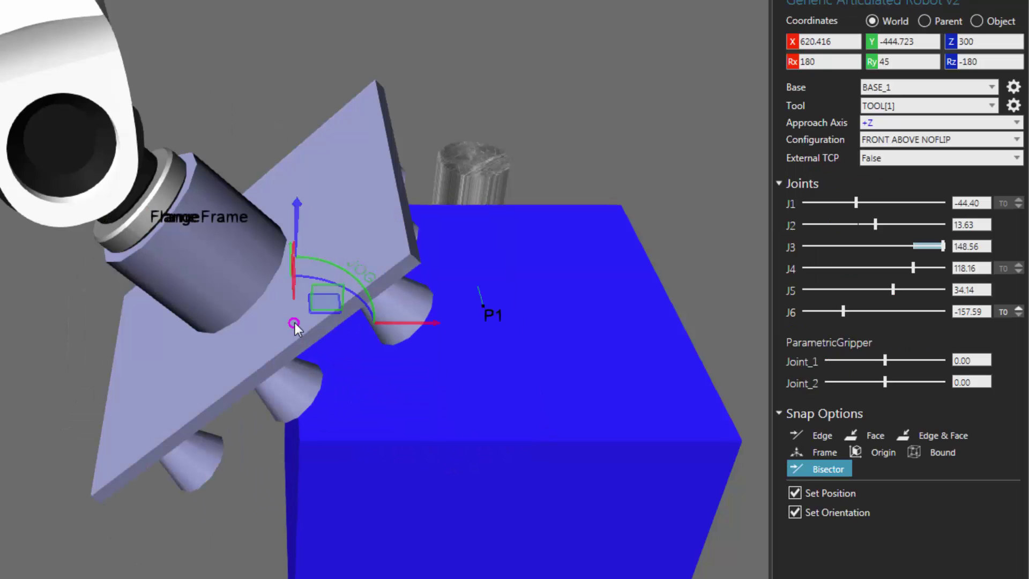